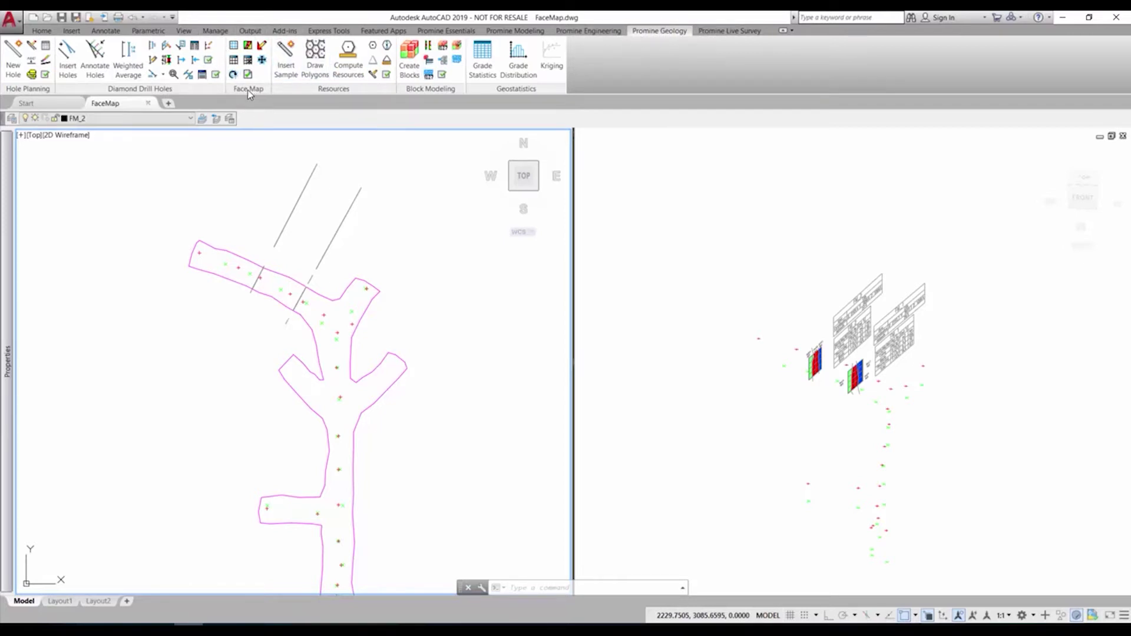
Define a new face-map section by picking its start and end points across the western end of the upper drift
click(330, 296)
click(213, 189)
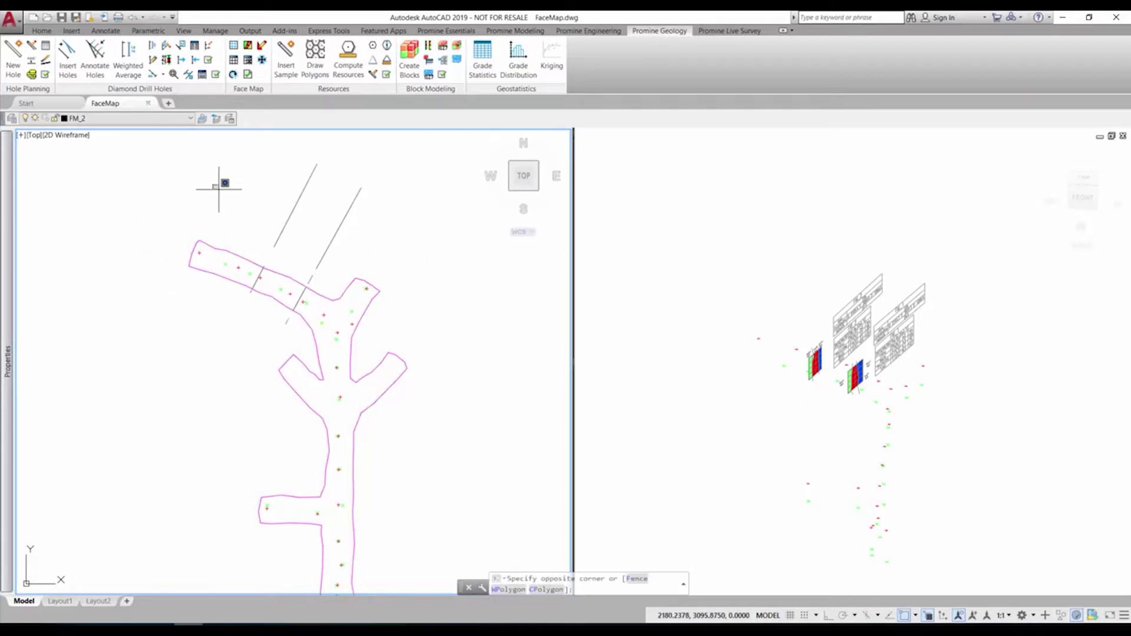
click(233, 47)
click(190, 262)
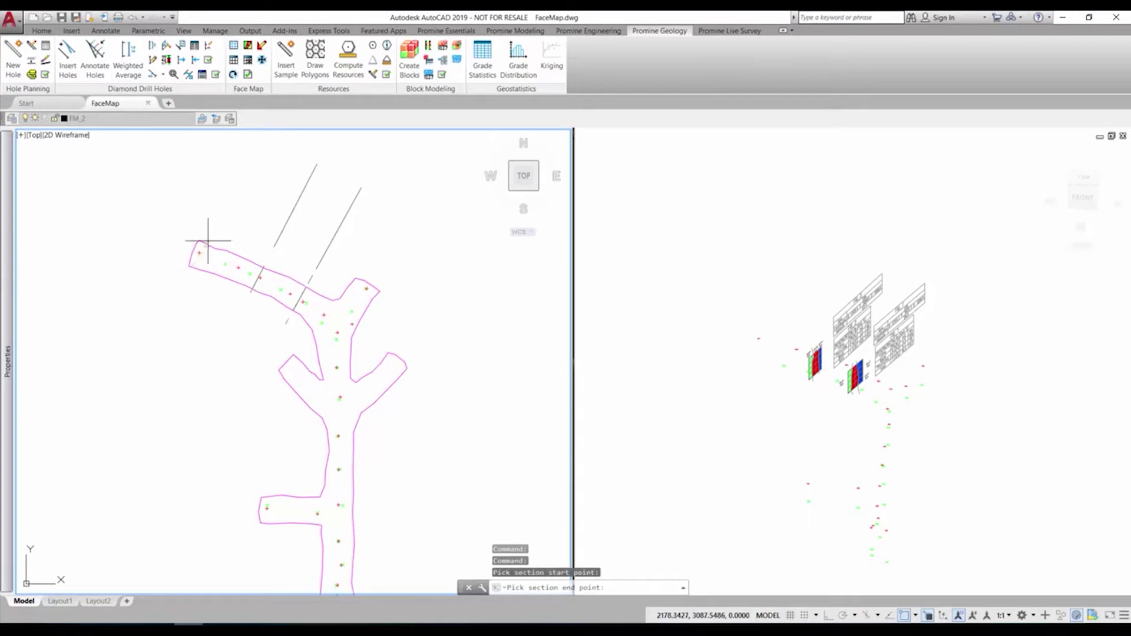
click(205, 241)
Name the section FM_3, pick its floor elevation from the survey point near the drift's end, and create it
click(509, 362)
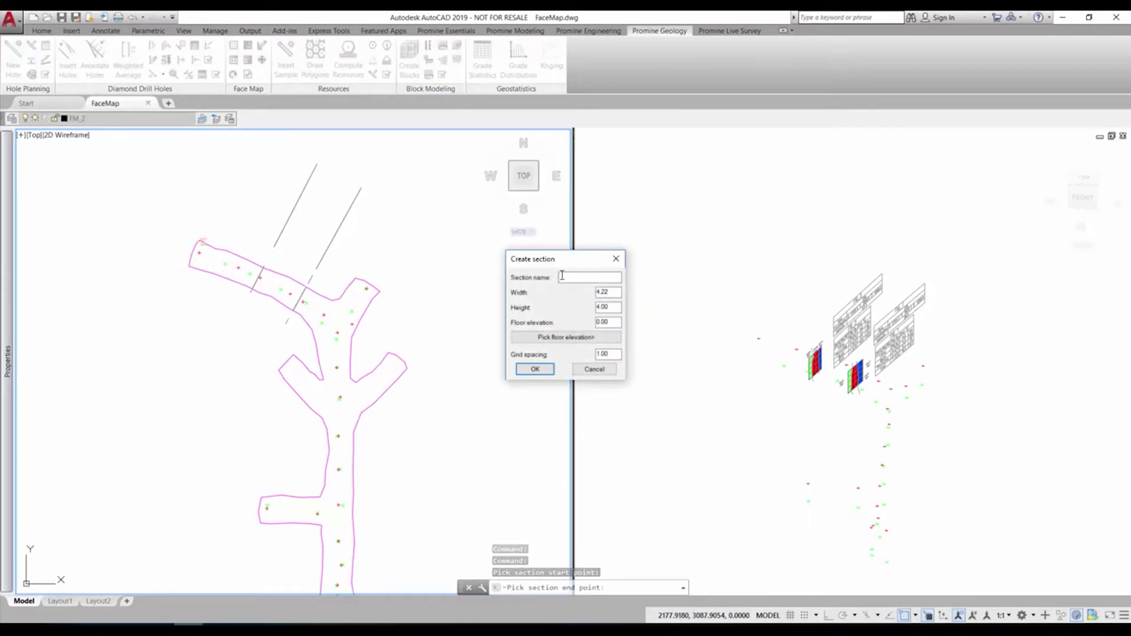
text(FM_3)
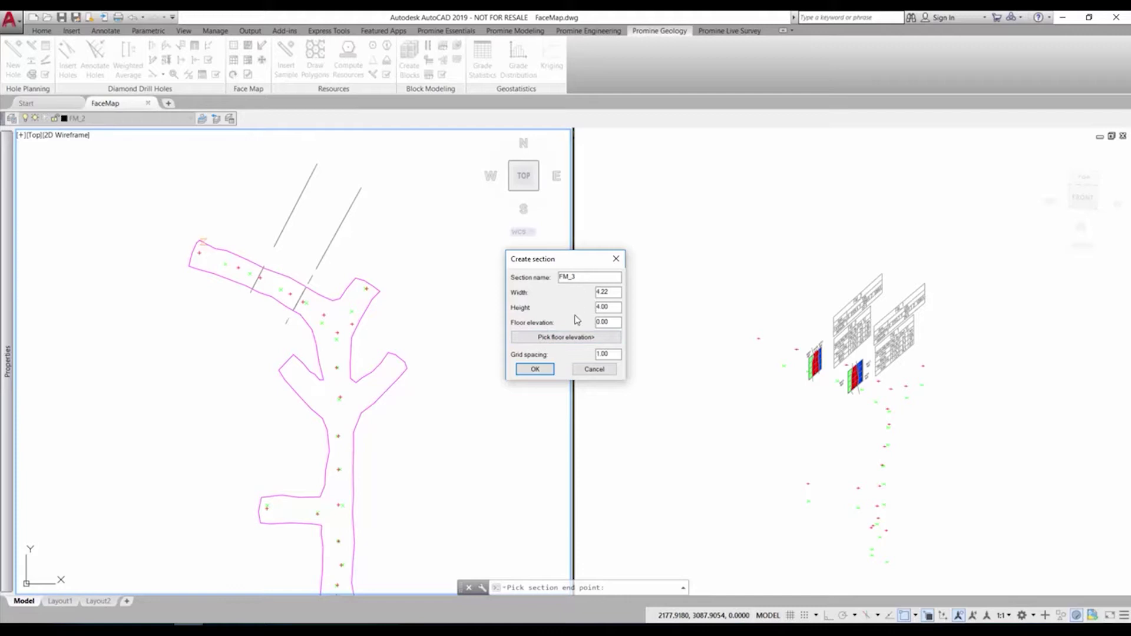
click(572, 337)
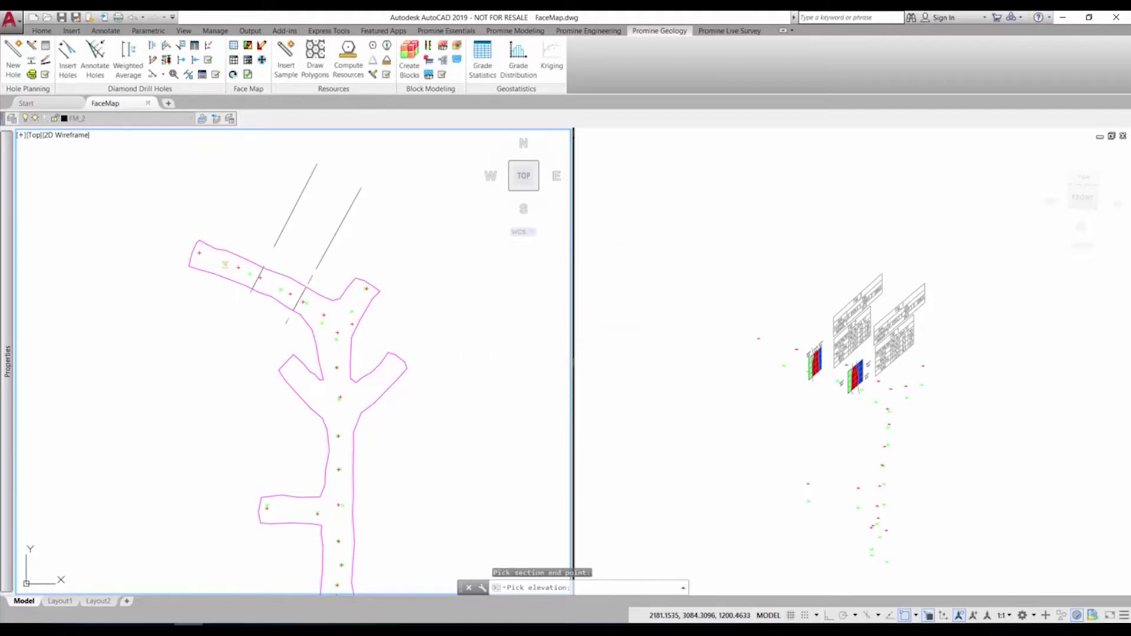
click(226, 265)
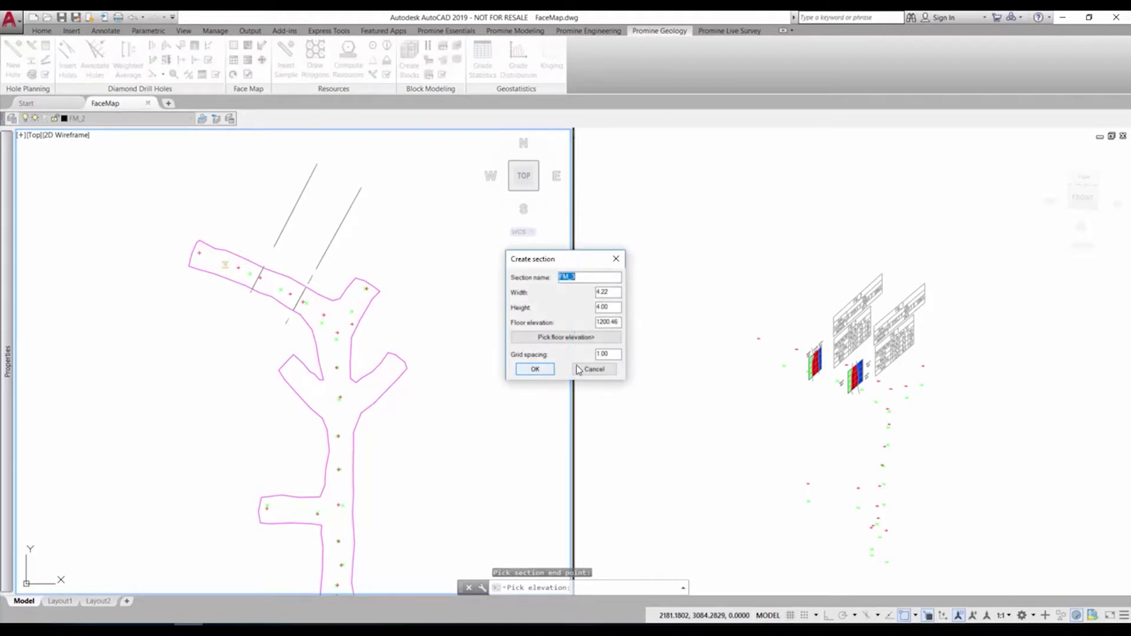
click(535, 369)
Draw a polyline for the left lithology contact, running from above the section grid down past its bottom edge
scroll(294, 360, up, 5)
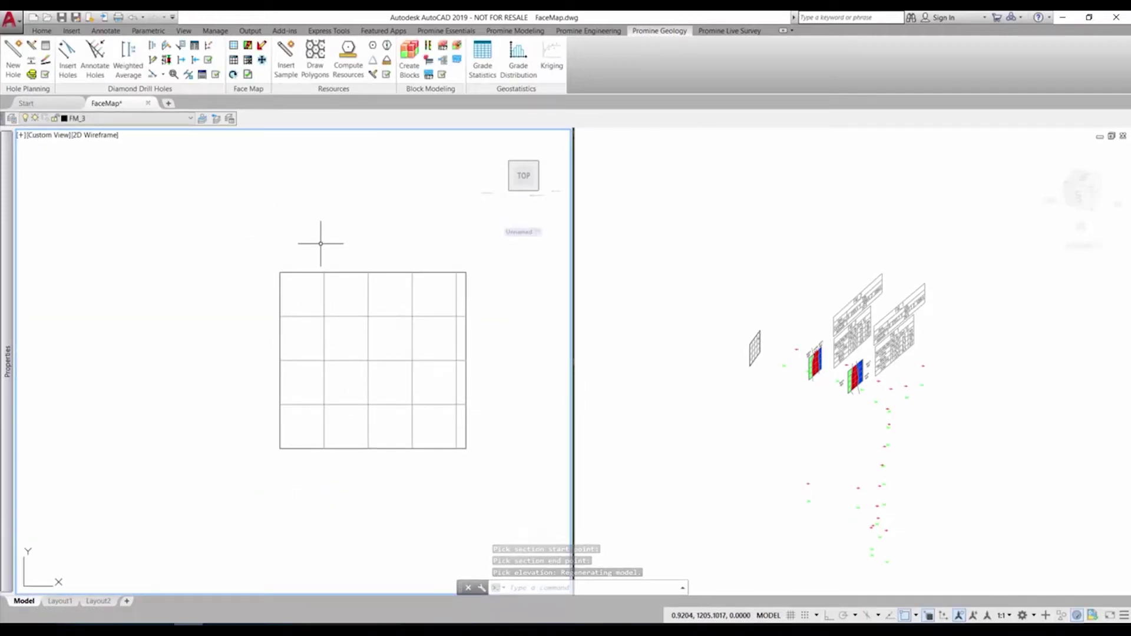
text(pl)
key(Return)
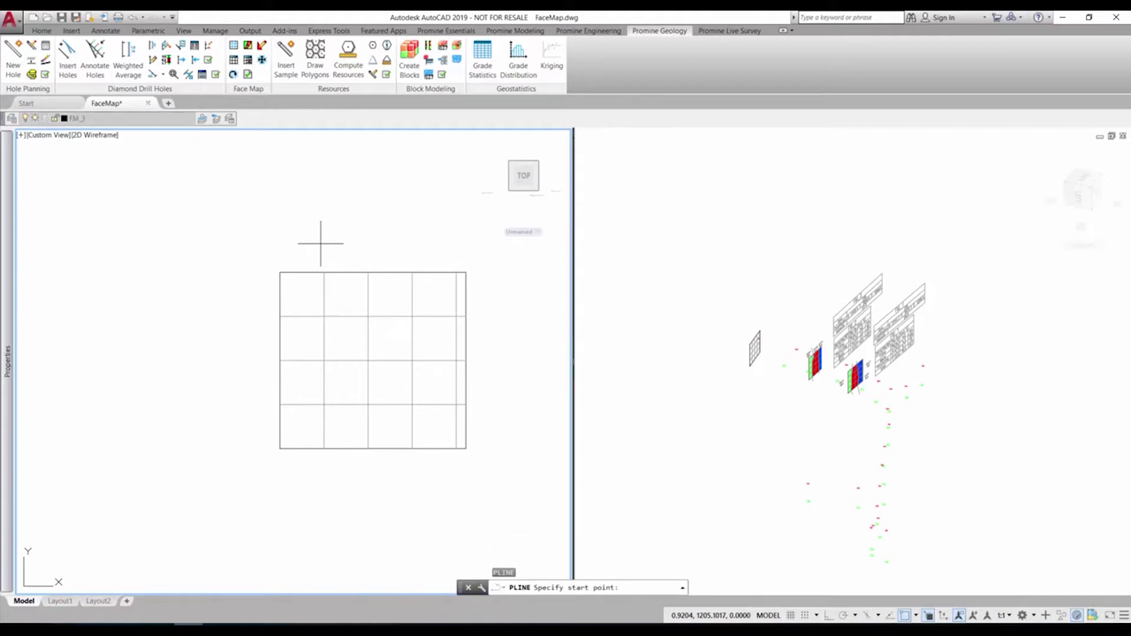
click(323, 239)
click(337, 281)
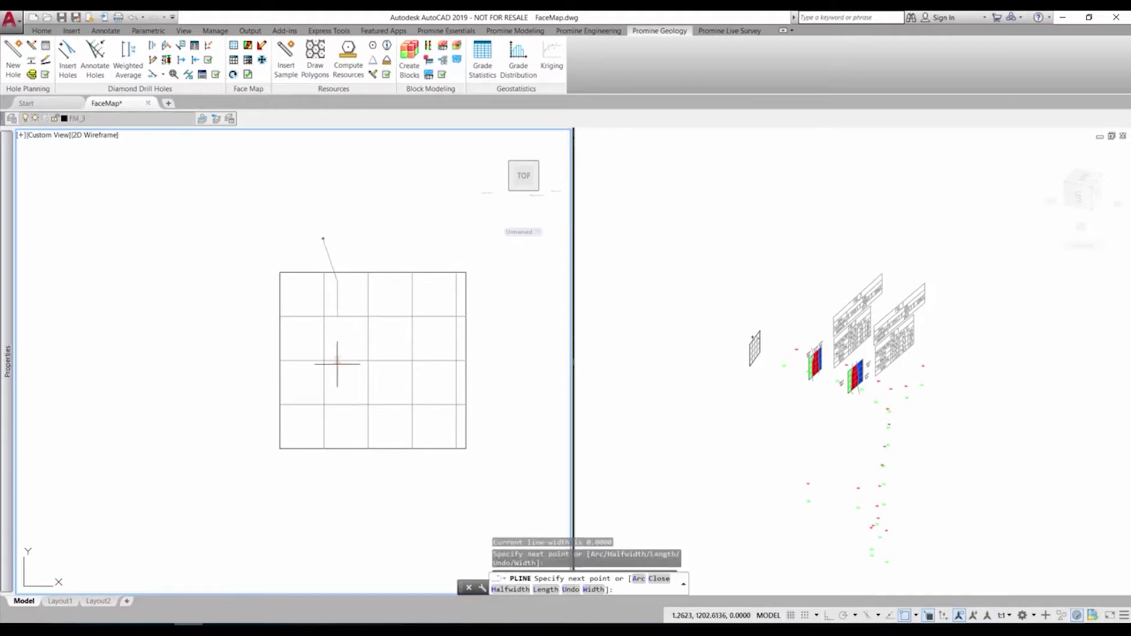
click(336, 380)
click(324, 407)
key(Return)
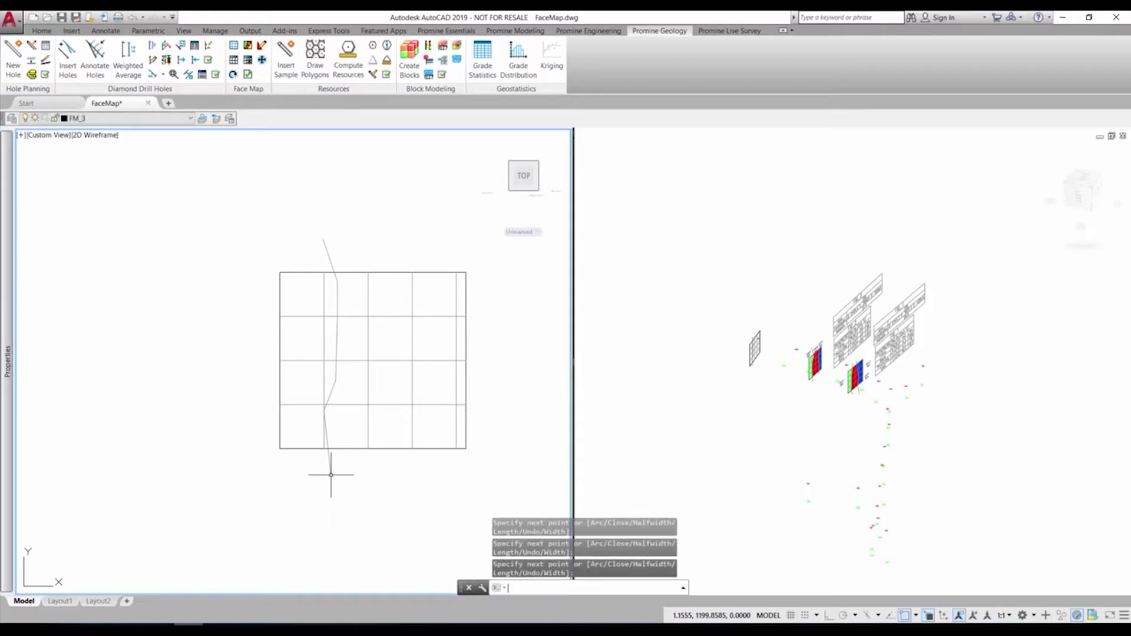
Draw a second polyline for the right lithology contact, crossing the section grid from above its top edge to below its bottom edge
text(pl)
key(Return)
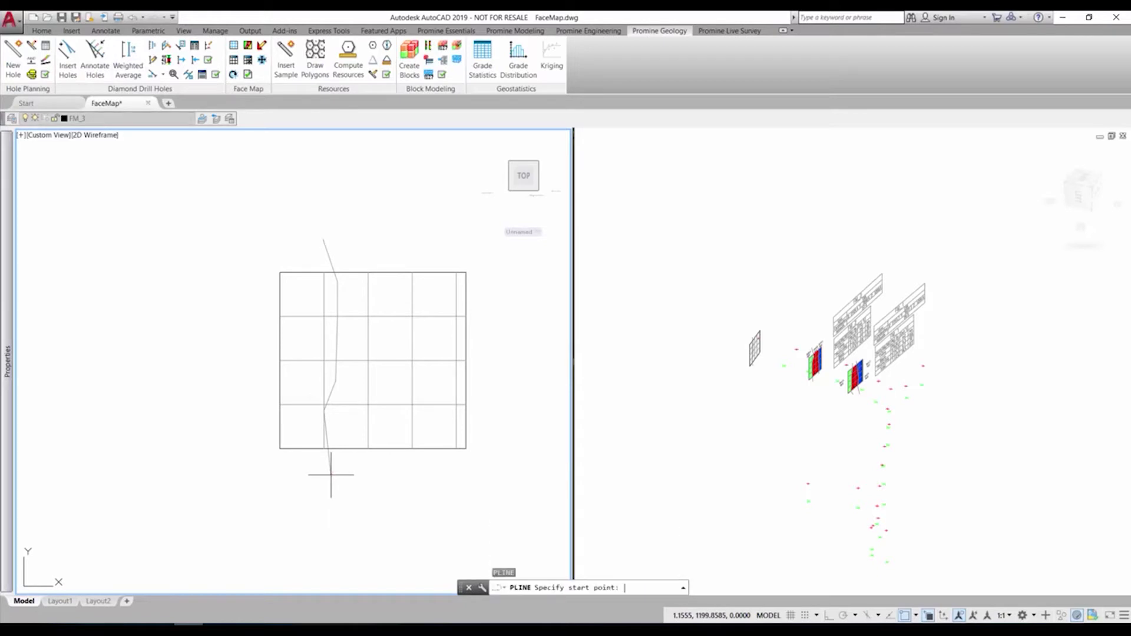
click(419, 244)
click(412, 284)
click(428, 404)
click(411, 439)
click(401, 492)
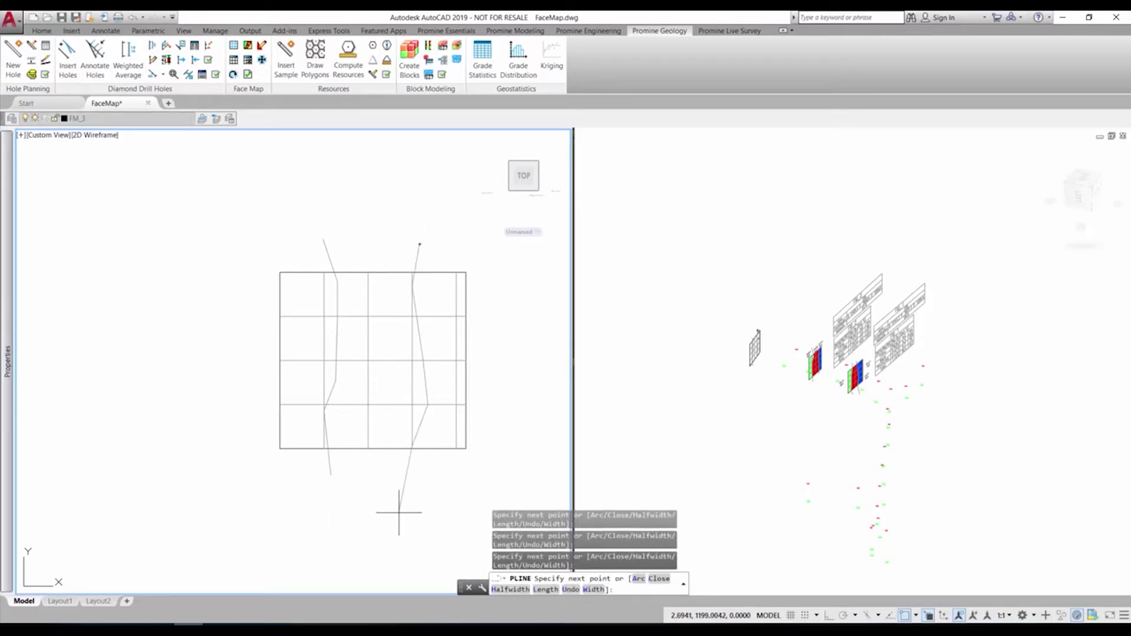
click(399, 512)
key(Return)
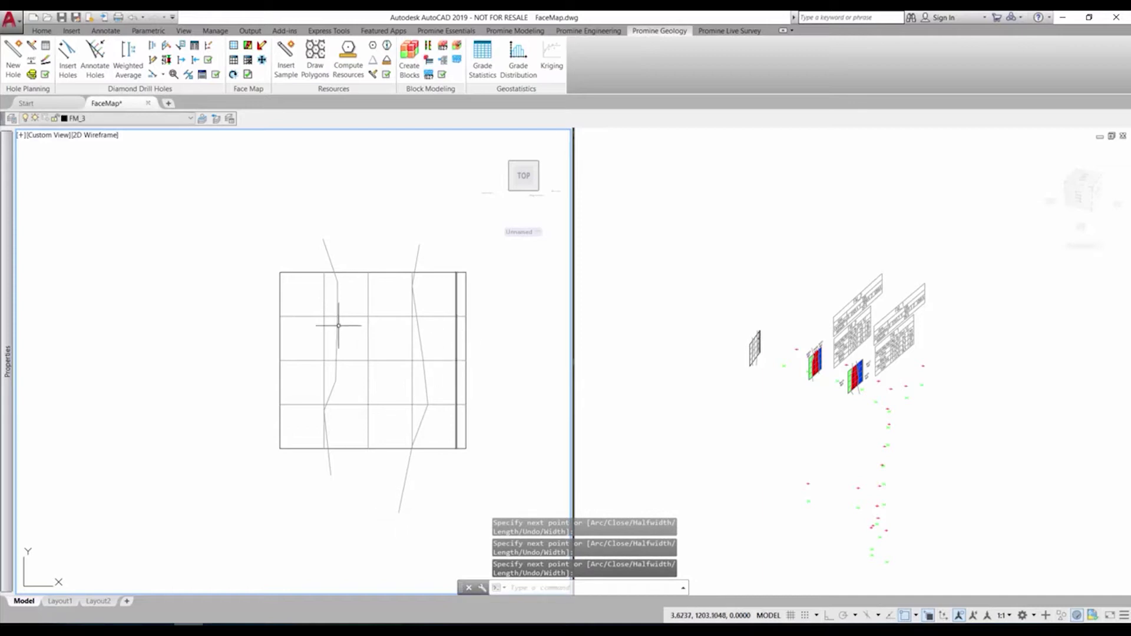
Hatch the middle area between the two contact lines with the ZONE 1 lithology
click(248, 47)
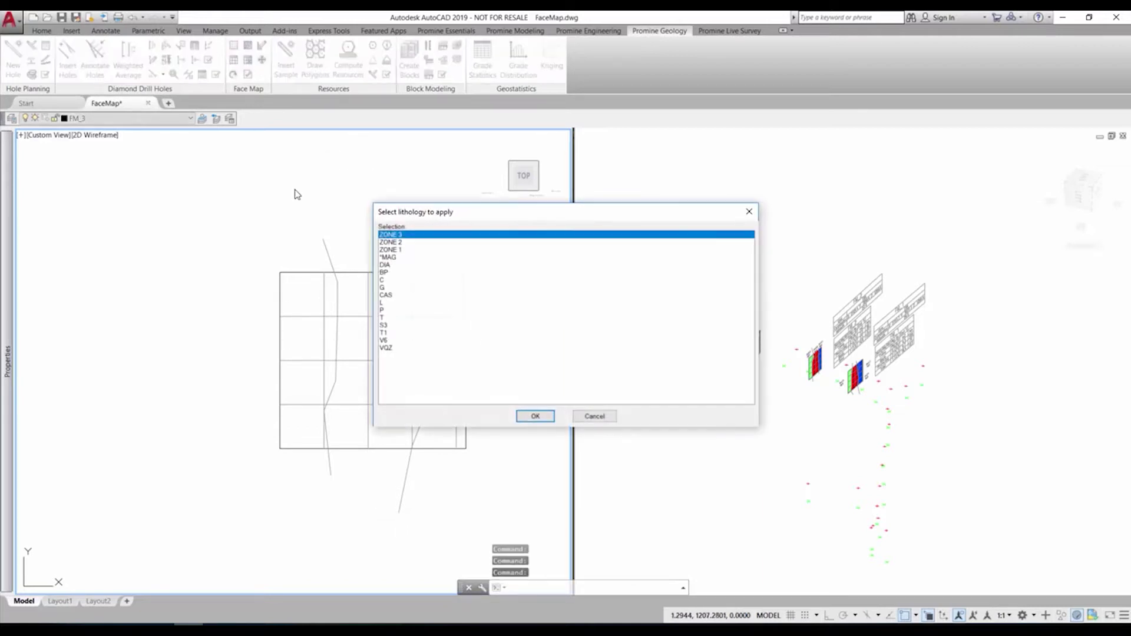
click(409, 254)
click(534, 416)
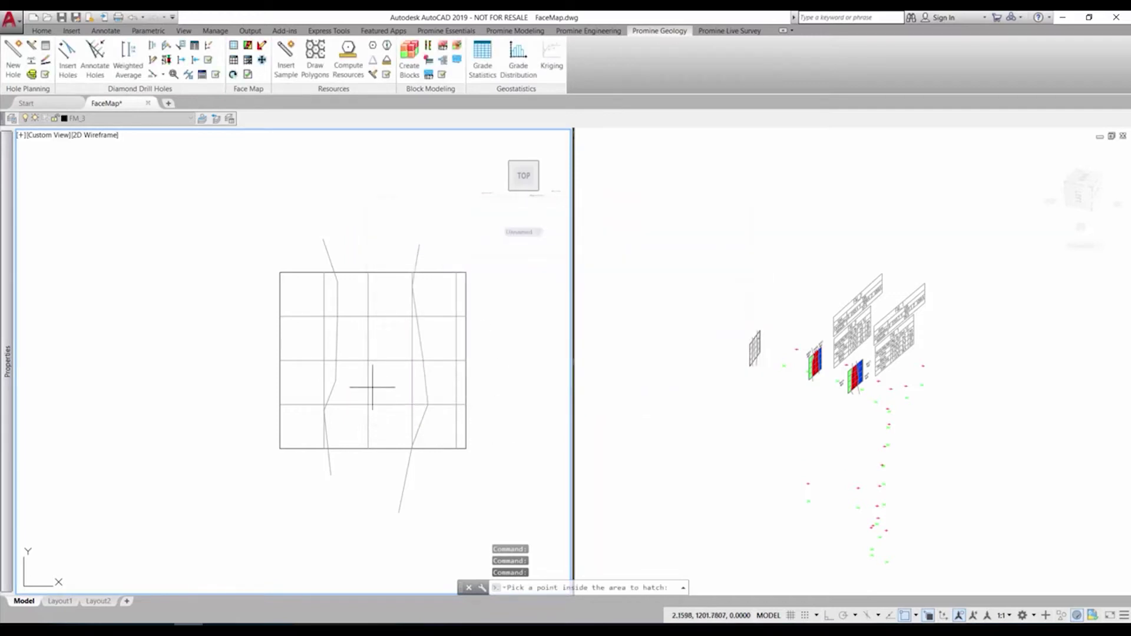
click(382, 381)
key(Return)
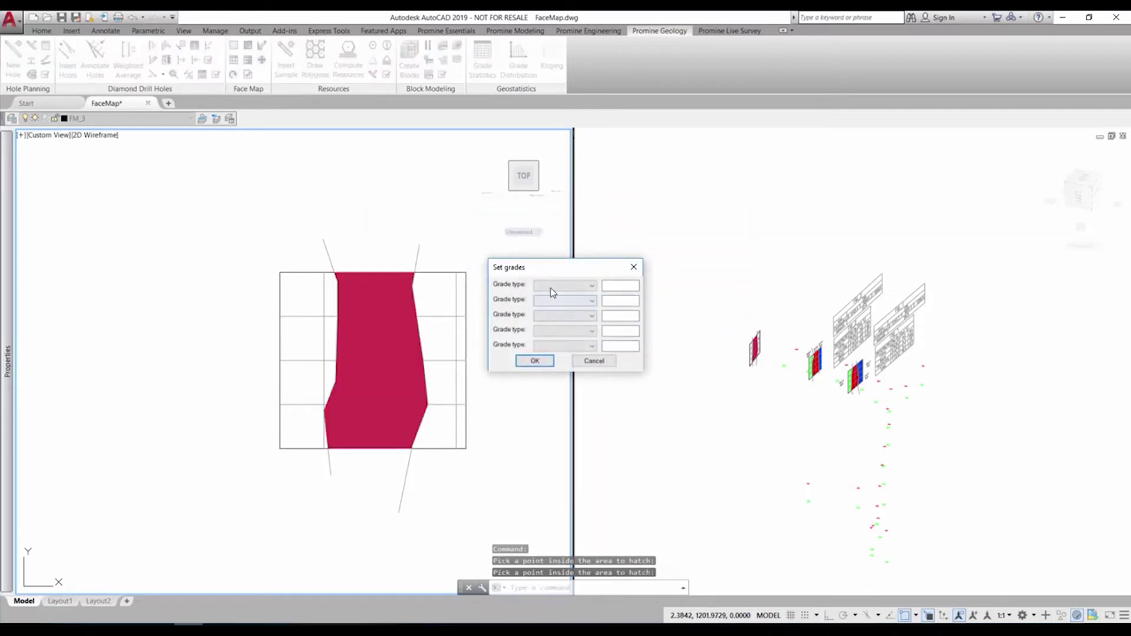
Set the middle area's grades to Au 5.3 and Ag 1.6
click(553, 288)
click(559, 306)
click(565, 300)
click(557, 315)
click(616, 288)
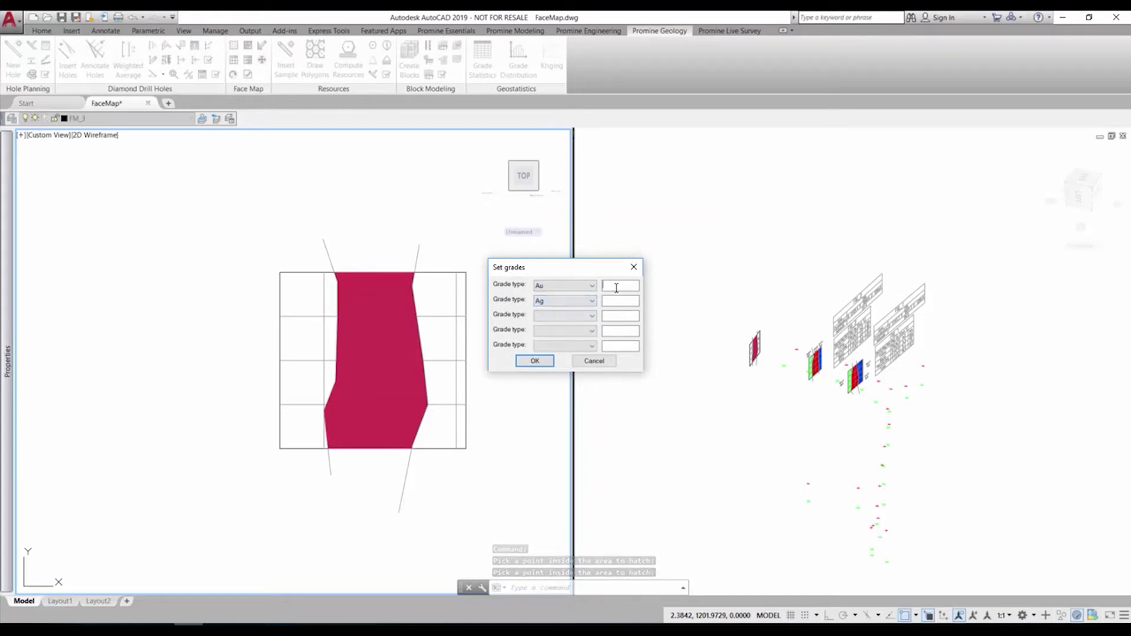
text(5.3)
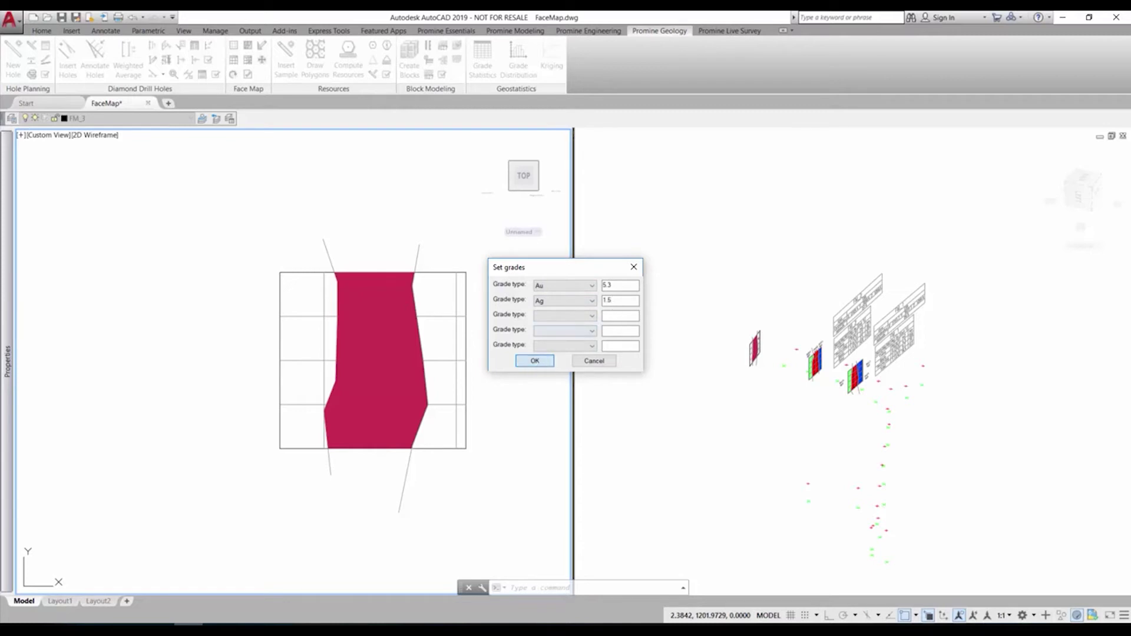
key(Return)
Hatch the area left of the first contact line with the ZONE 2 lithology
click(414, 243)
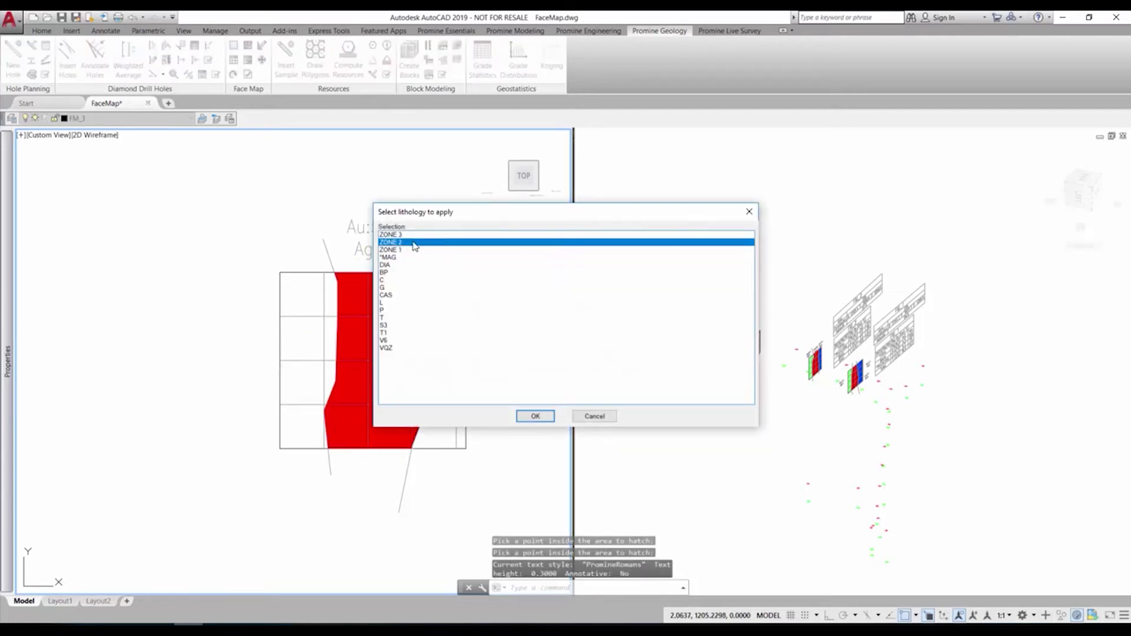
click(534, 417)
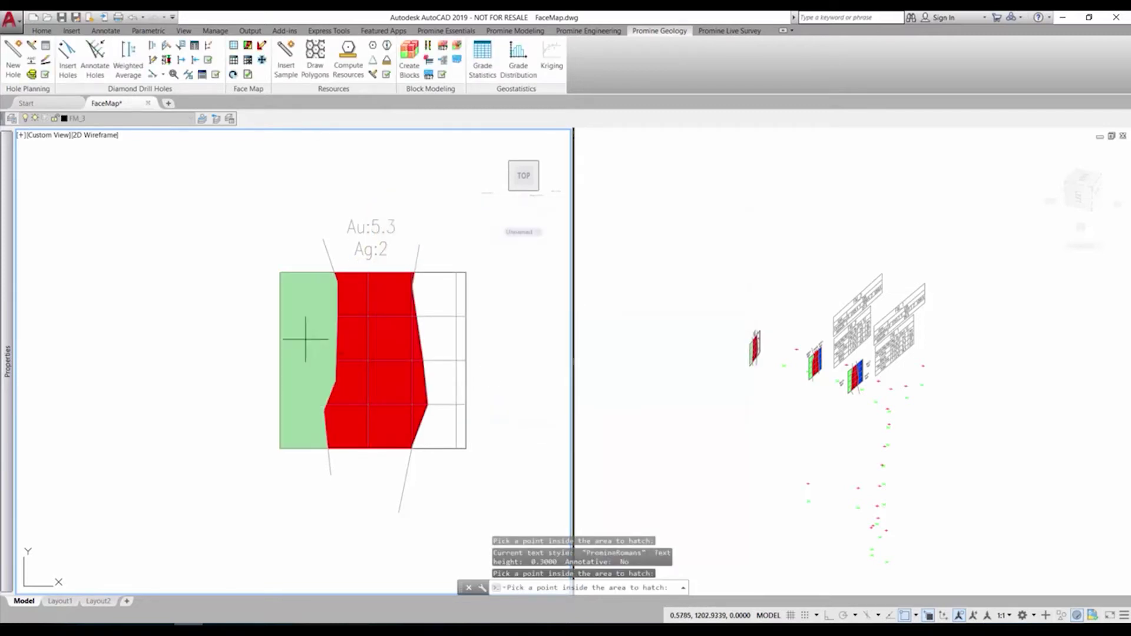
key(Return)
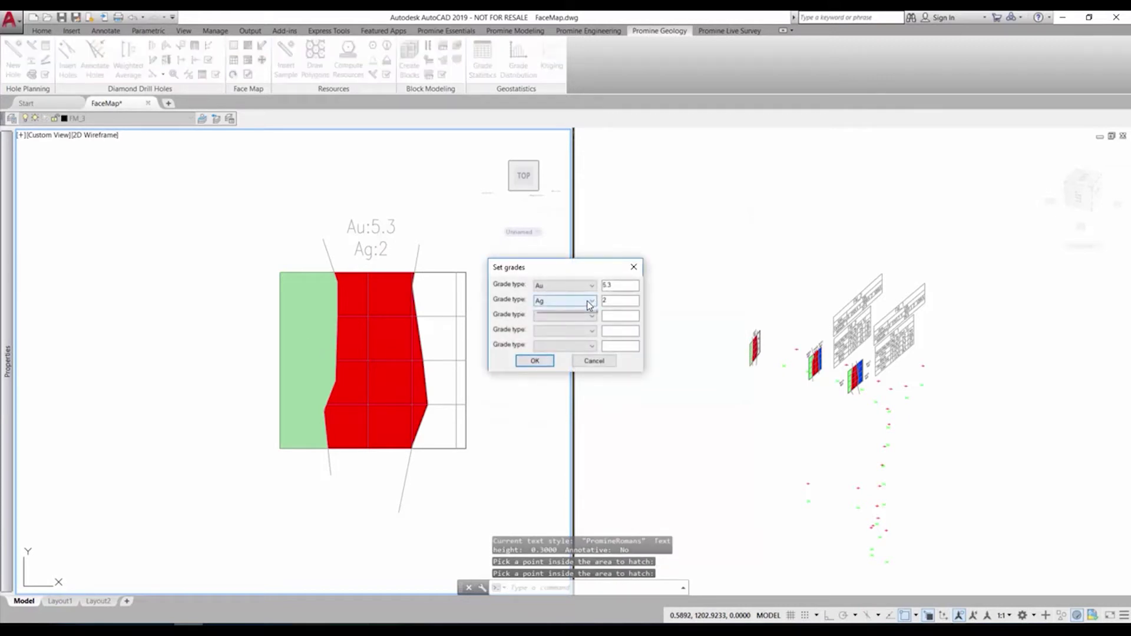
Set the left area's Au and Ag grades to 0 and place the grade label above that area
click(587, 301)
click(576, 318)
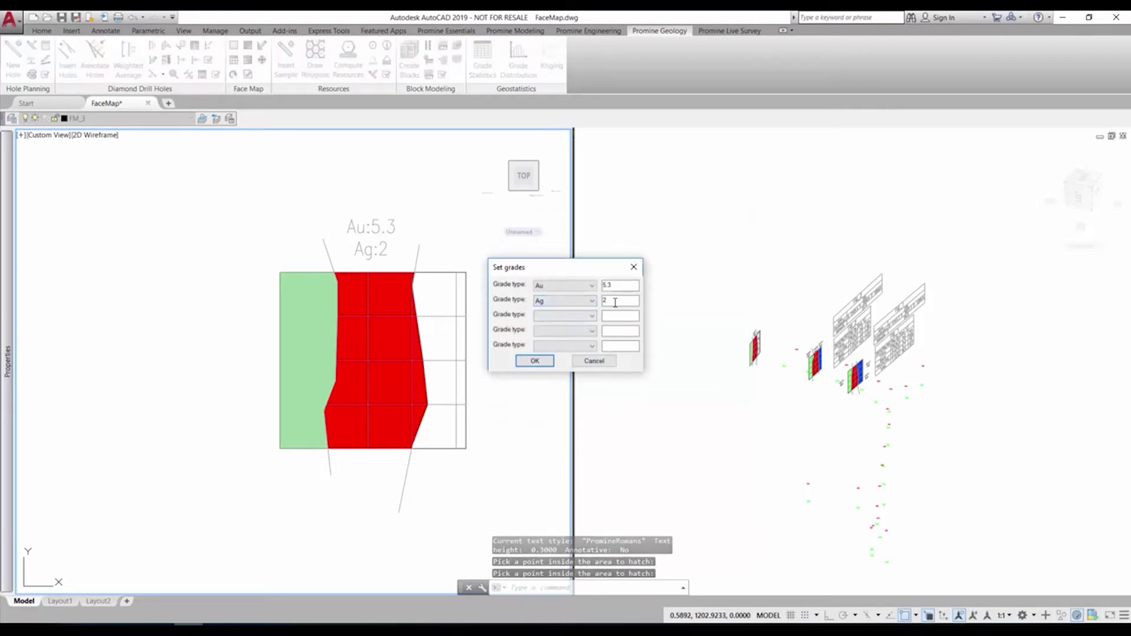
text(0)
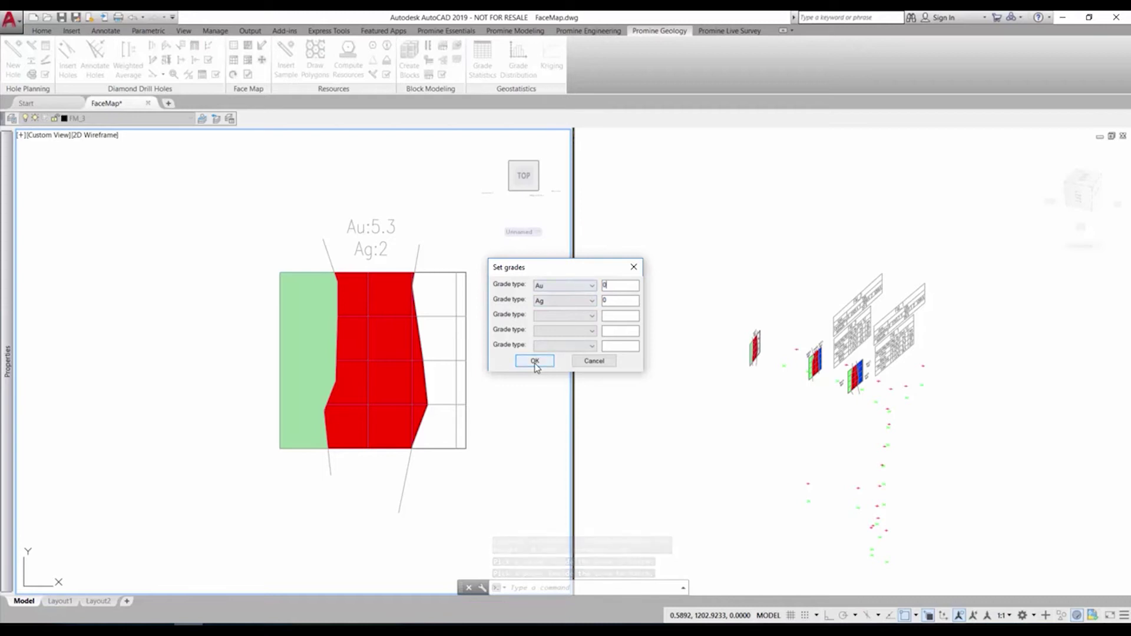
click(534, 360)
click(291, 269)
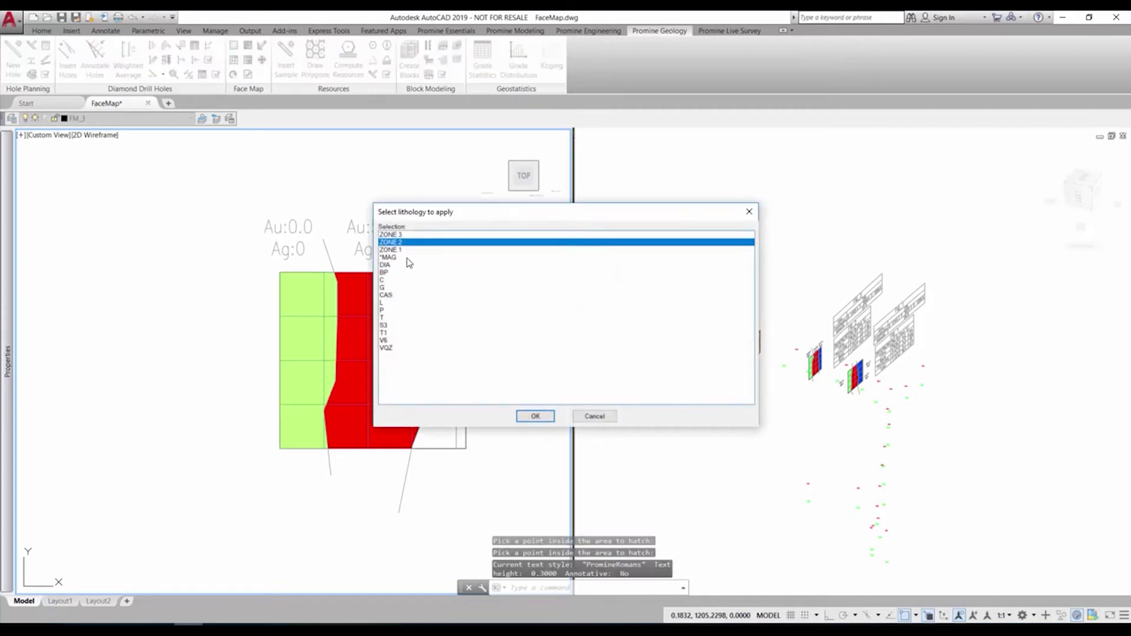
Hatch the remaining area right of the second contact line with the ZONE 3 lithology
click(405, 235)
click(535, 416)
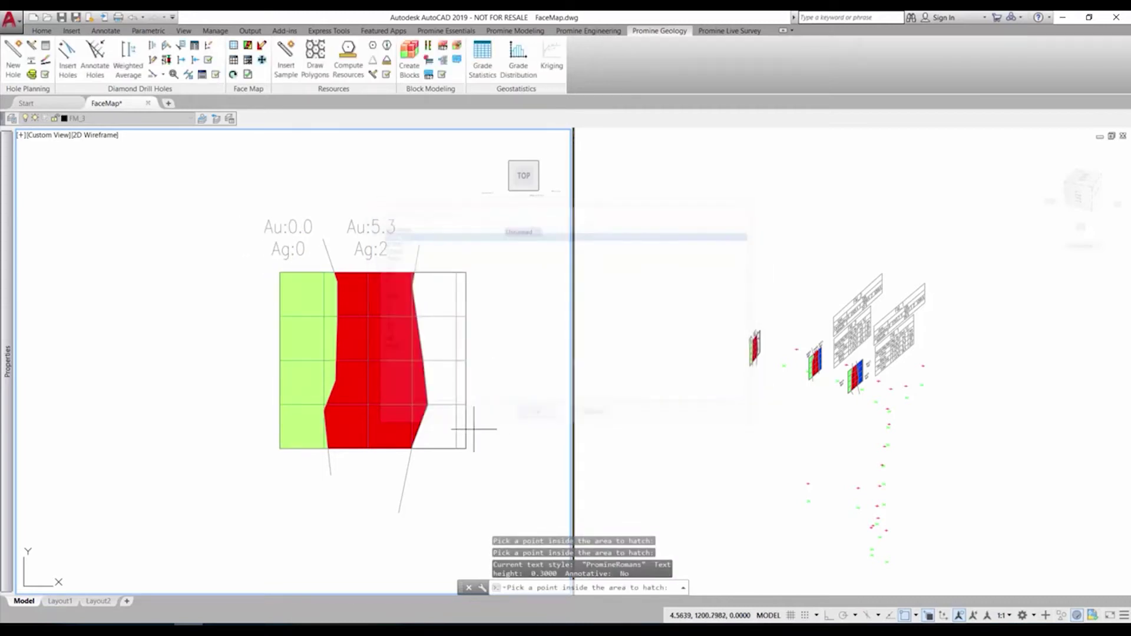
click(439, 344)
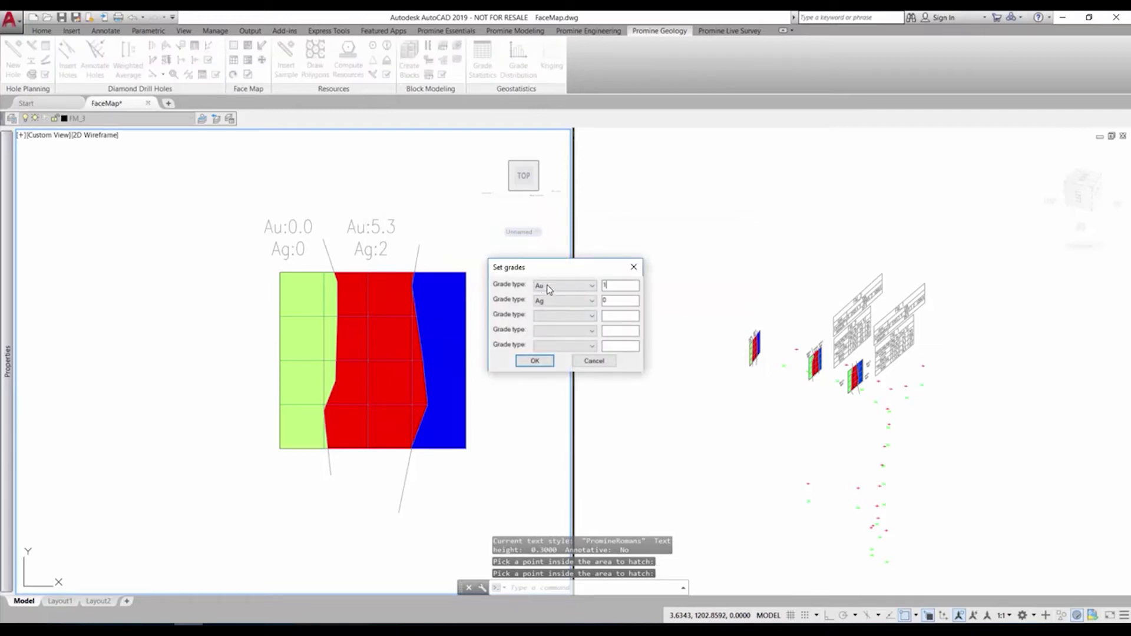
Set the right area's grades to Au 1 and Ag 0.8, label it beside the section, and end the lithology hatching
key(Tab)
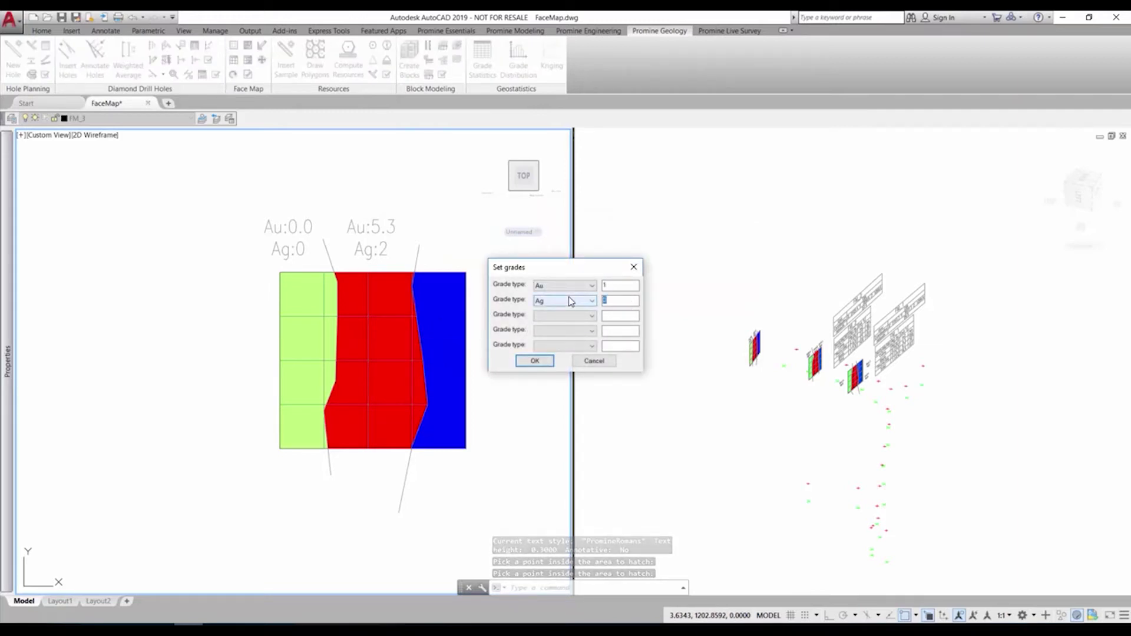
text(0.8)
key(Return)
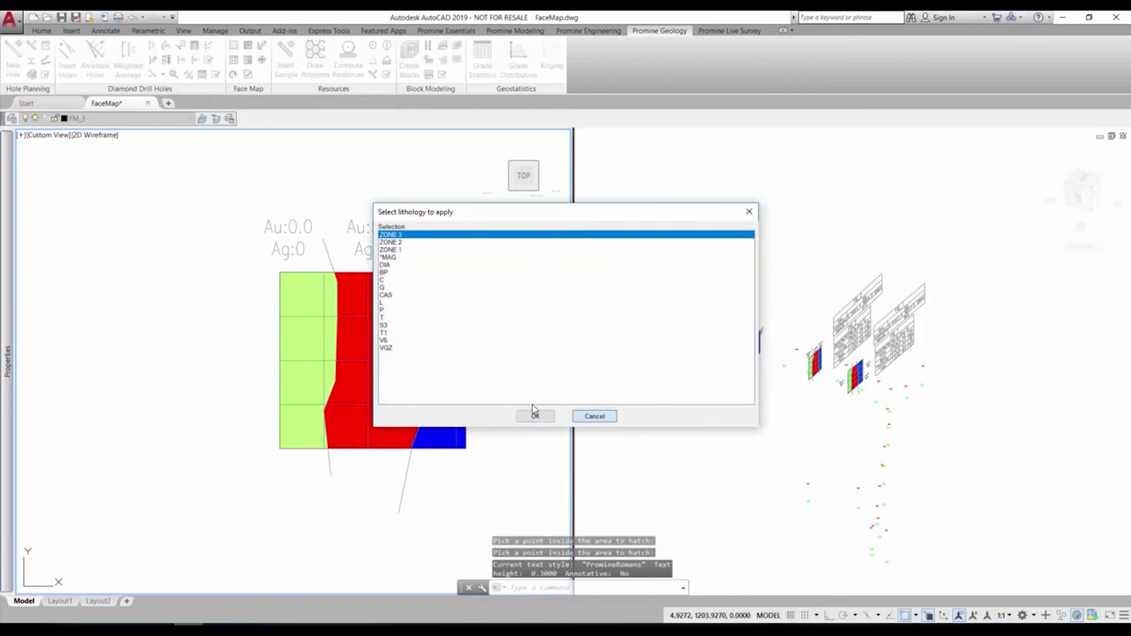
click(535, 416)
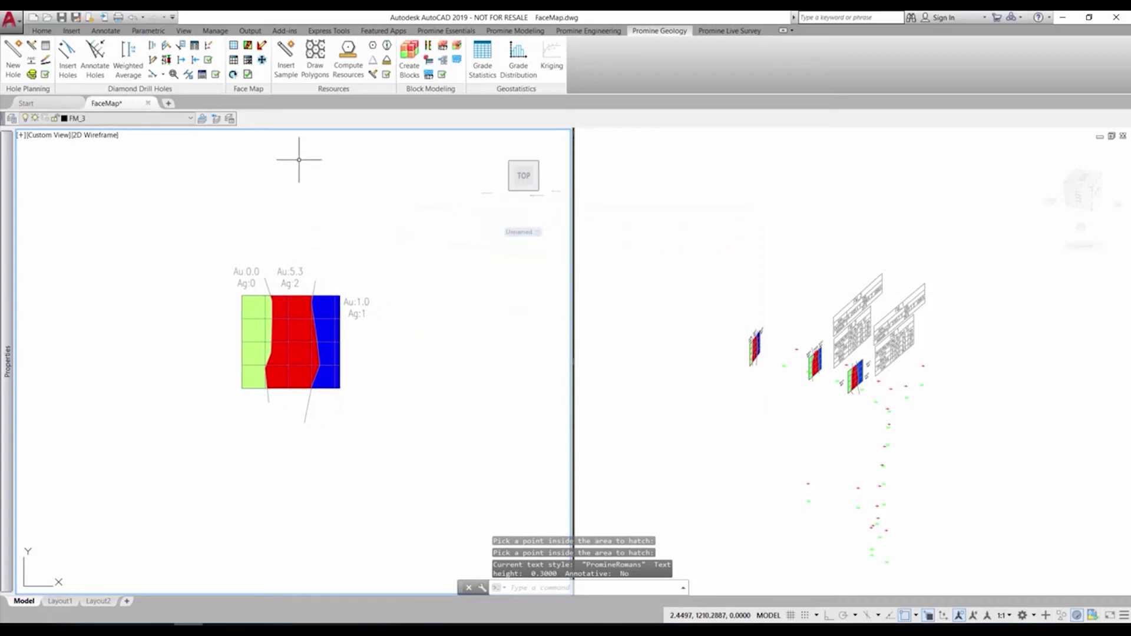
Start a face report with round name FM_3, using the density from the rock type
click(234, 59)
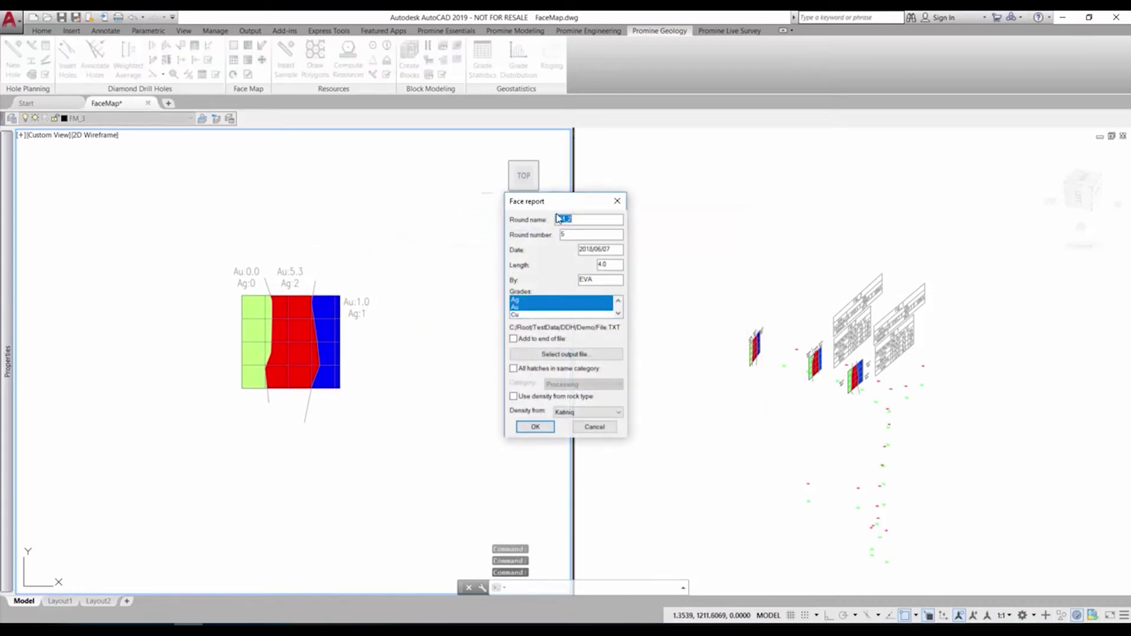
text(FM_3)
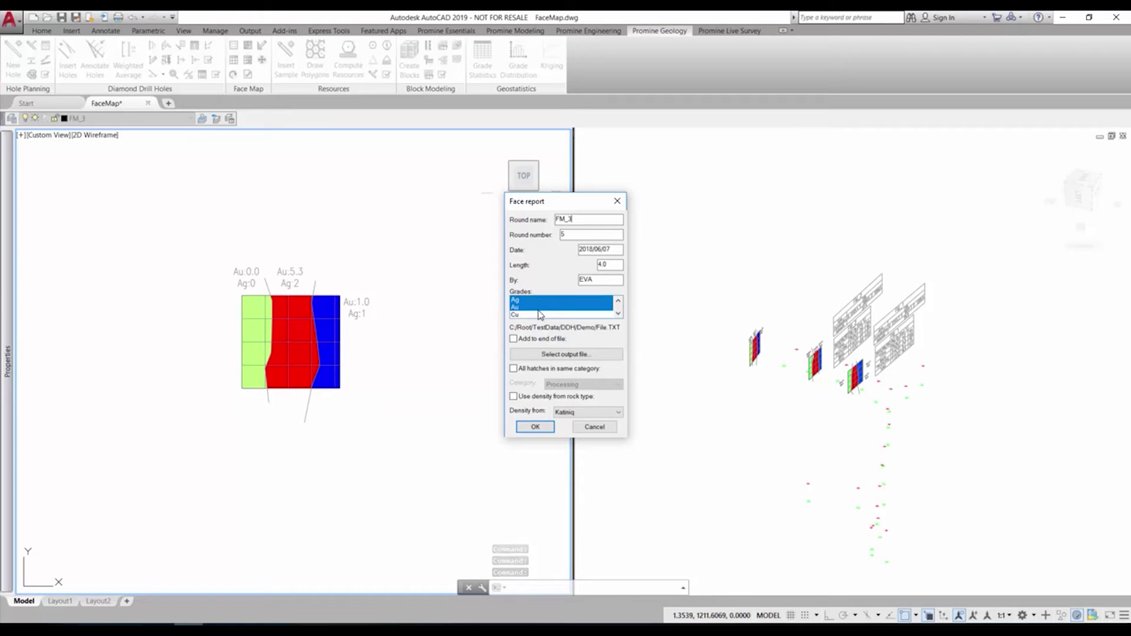
click(513, 397)
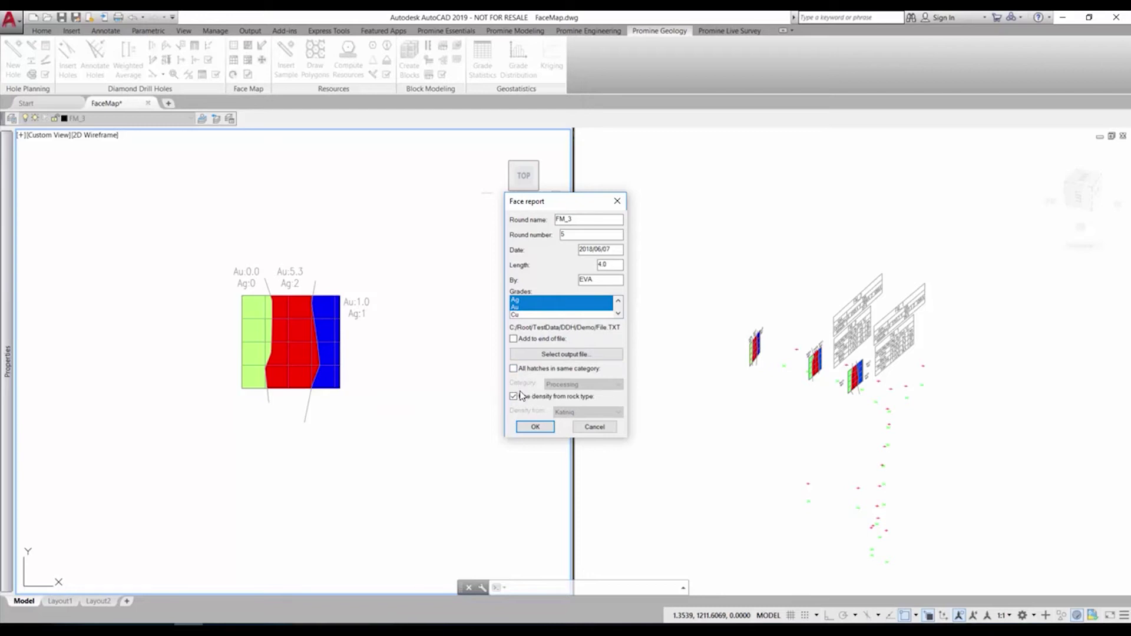
click(535, 428)
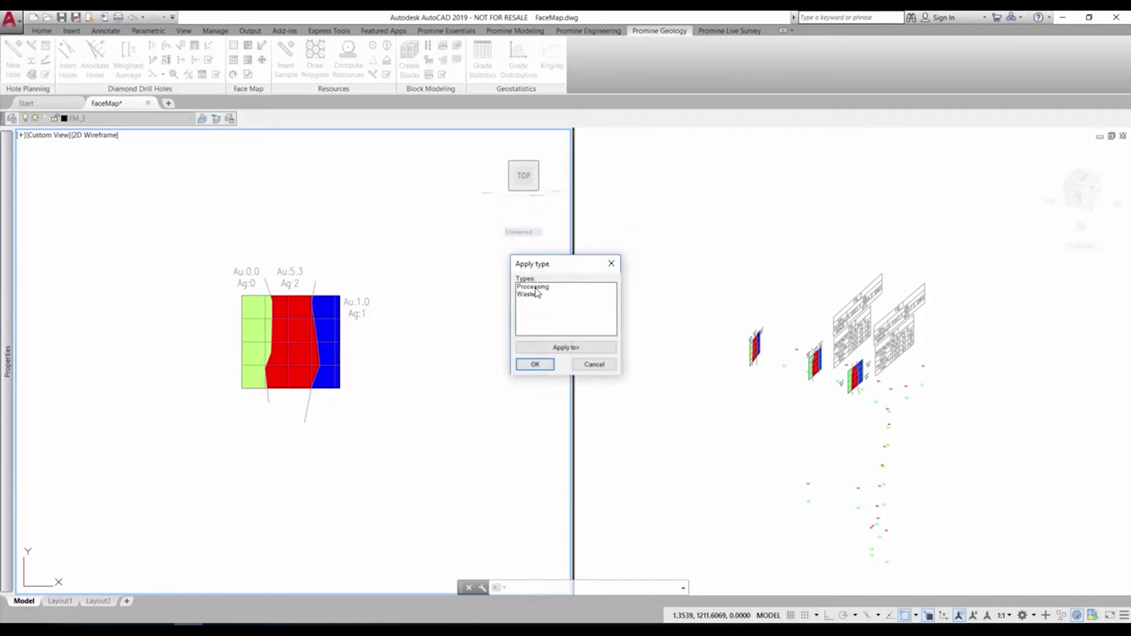
Assign the Processing type to the red middle hatch of the FM_3 section
click(541, 294)
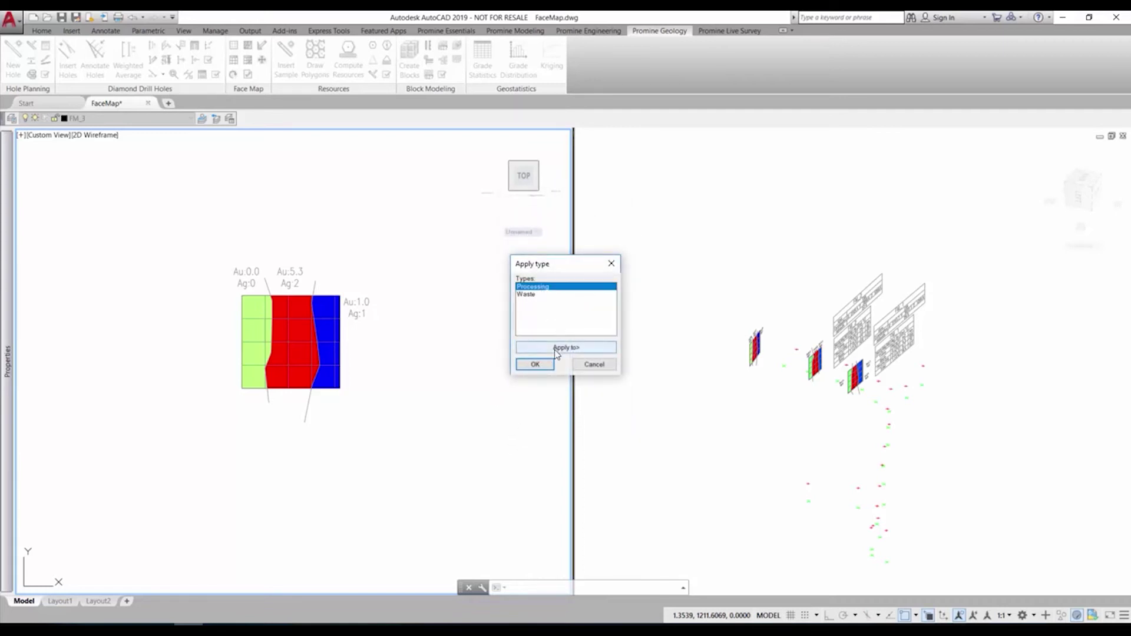
click(554, 347)
click(302, 364)
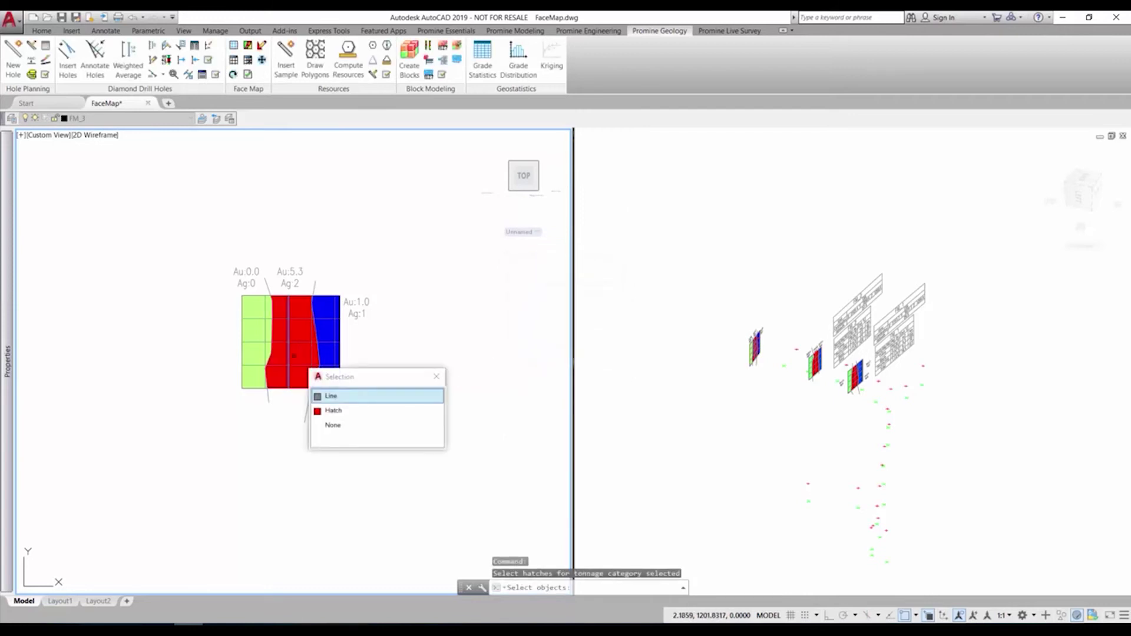
click(332, 409)
key(Return)
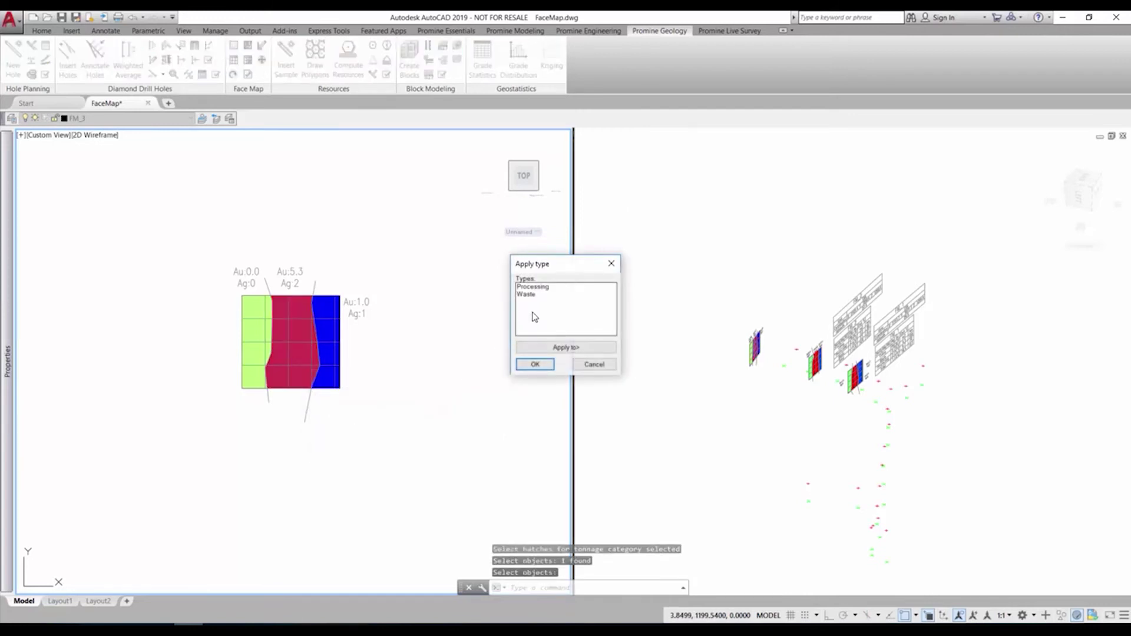
Assign the Waste type to the green and blue outer hatches and accept the type assignments
click(555, 348)
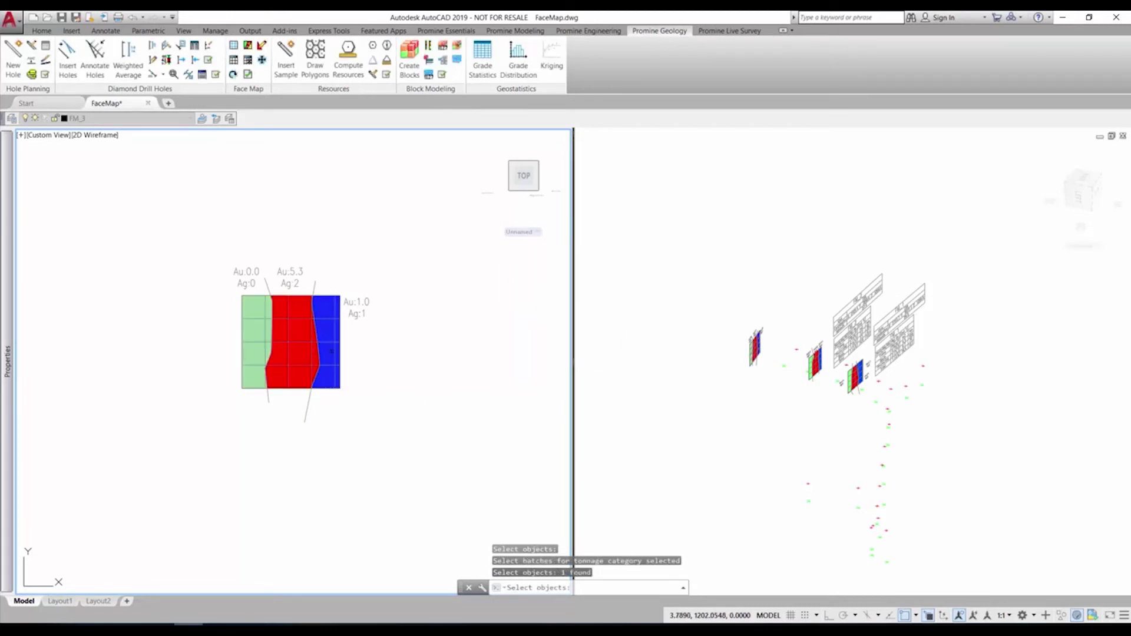
click(325, 355)
key(Return)
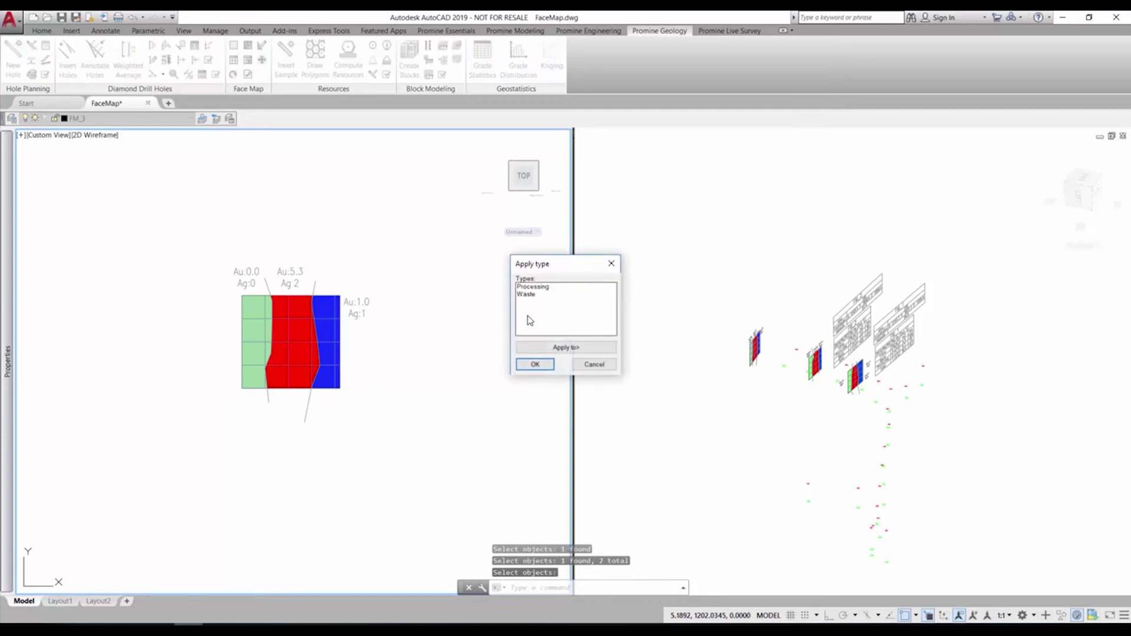
click(535, 365)
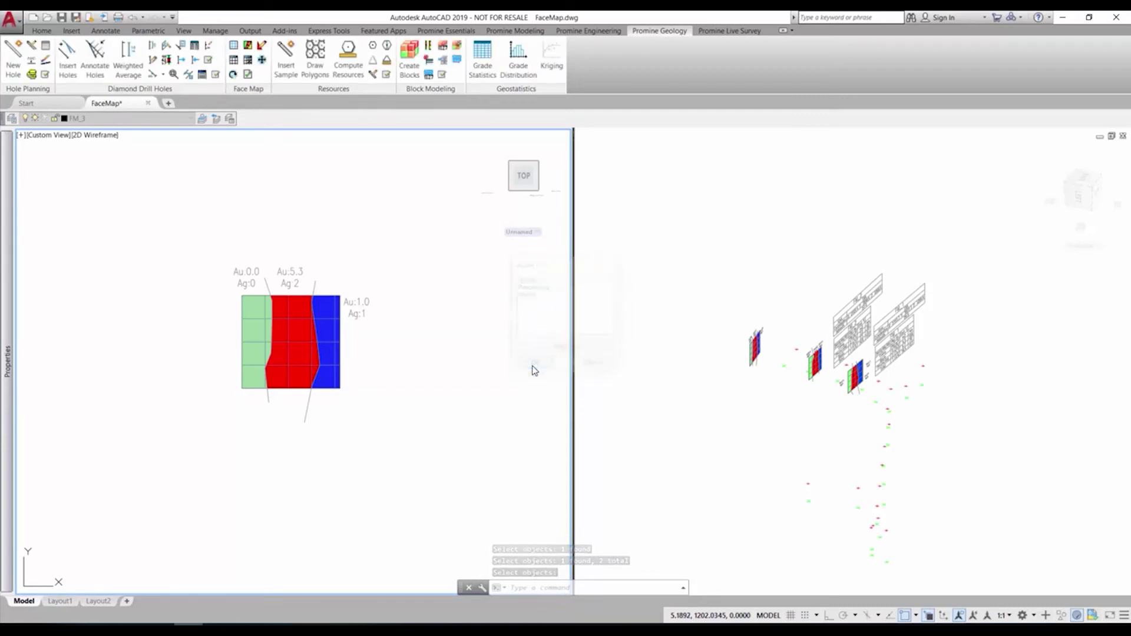
Place the FM_3 report table beside the hatched section and the face comments table above it
click(393, 294)
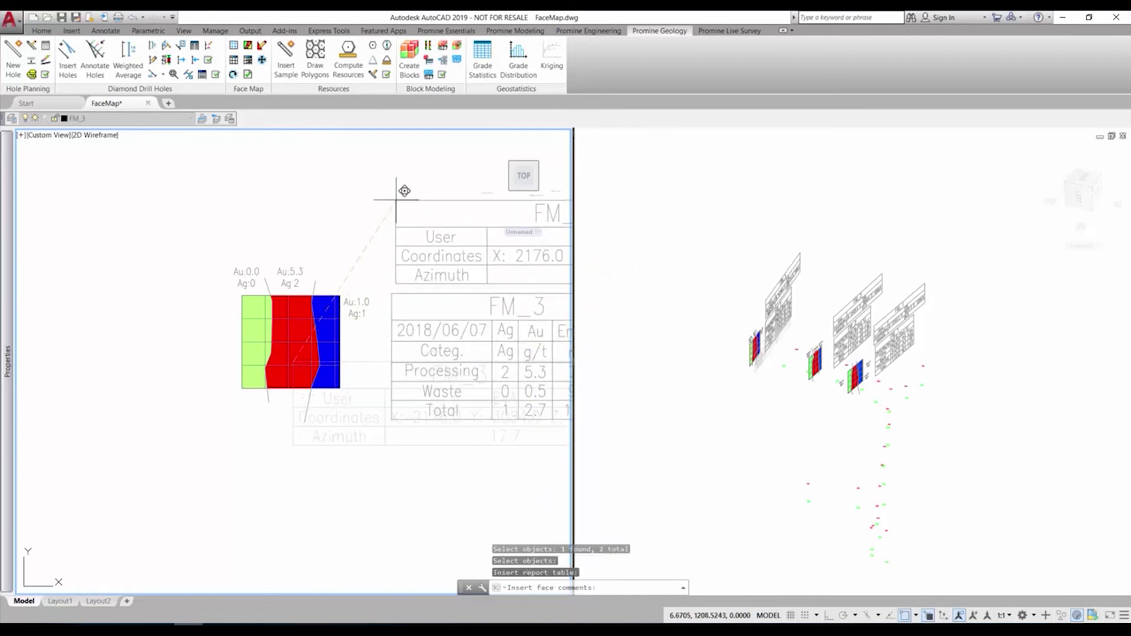
click(386, 197)
middle_drag(417, 286, 290, 281)
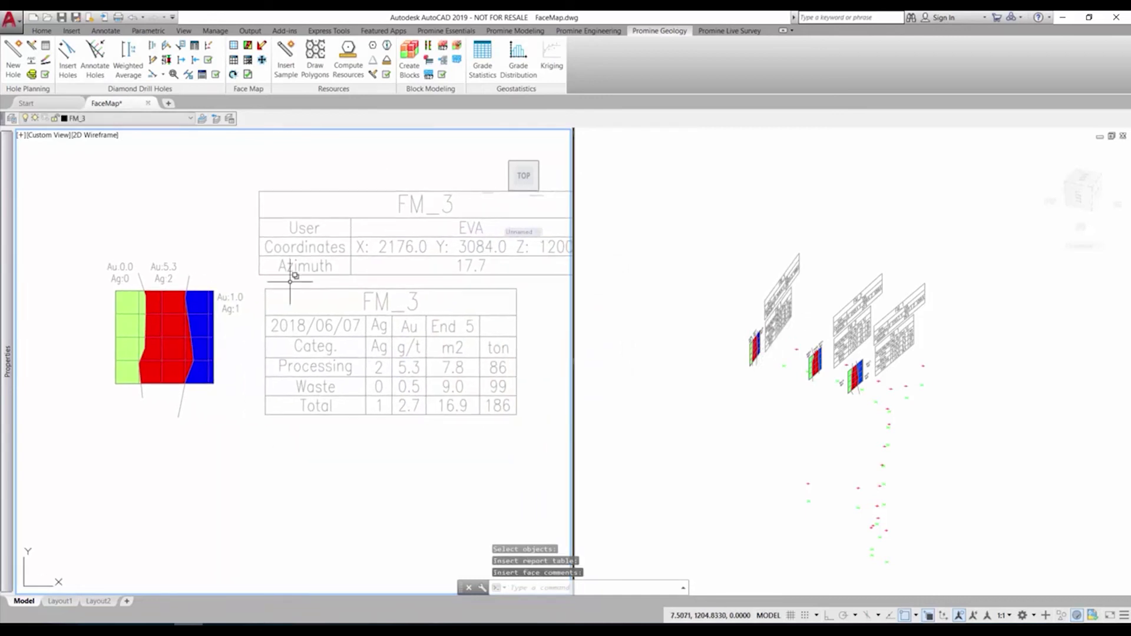
scroll(262, 357, down, 5)
Examine the Waste row and its Au grade in the FM_3 report table
click(354, 377)
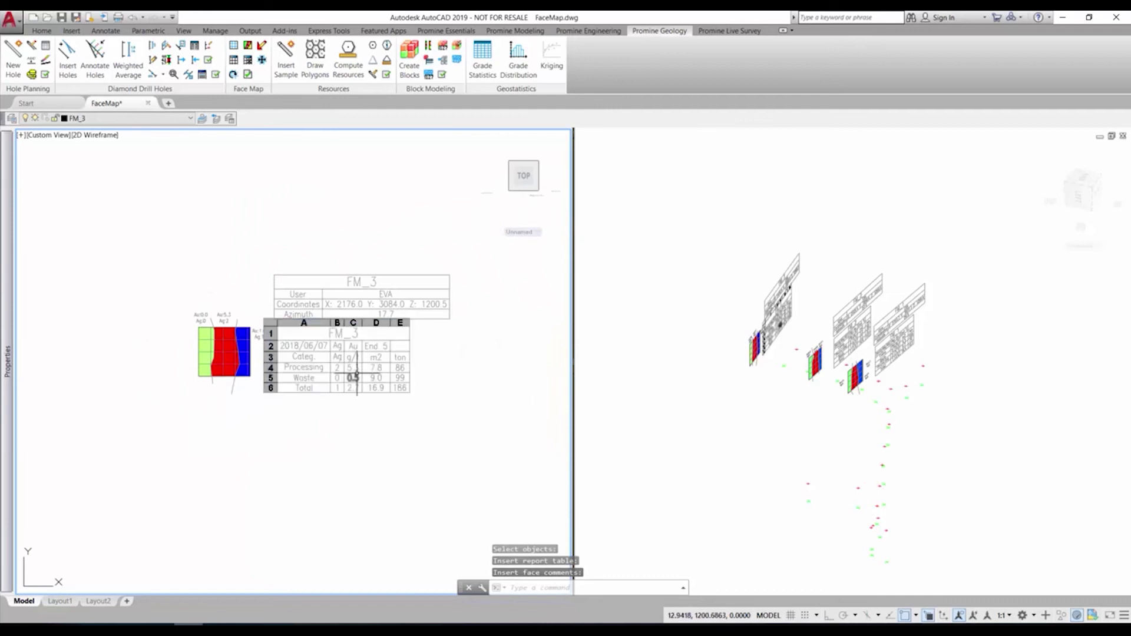
key(Escape)
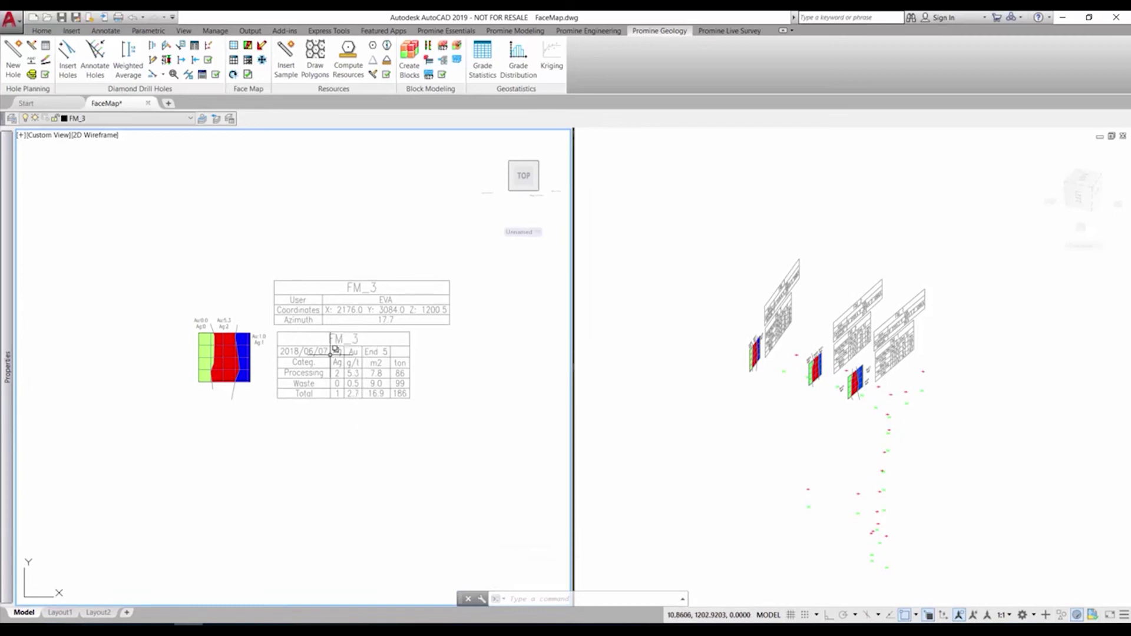
click(353, 382)
key(Escape)
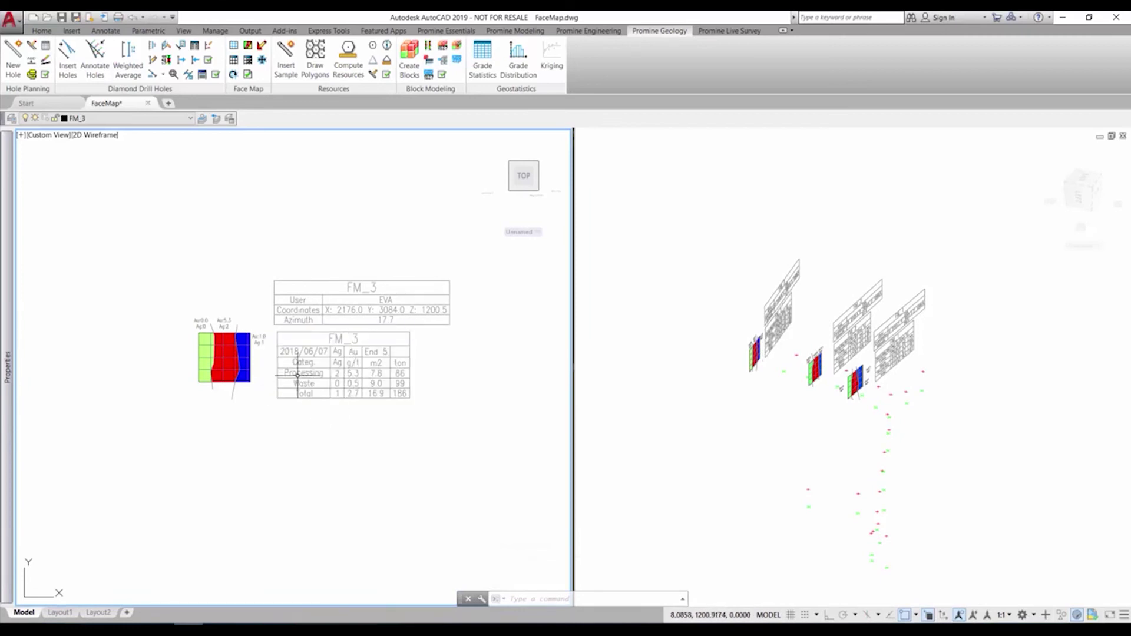
click(306, 386)
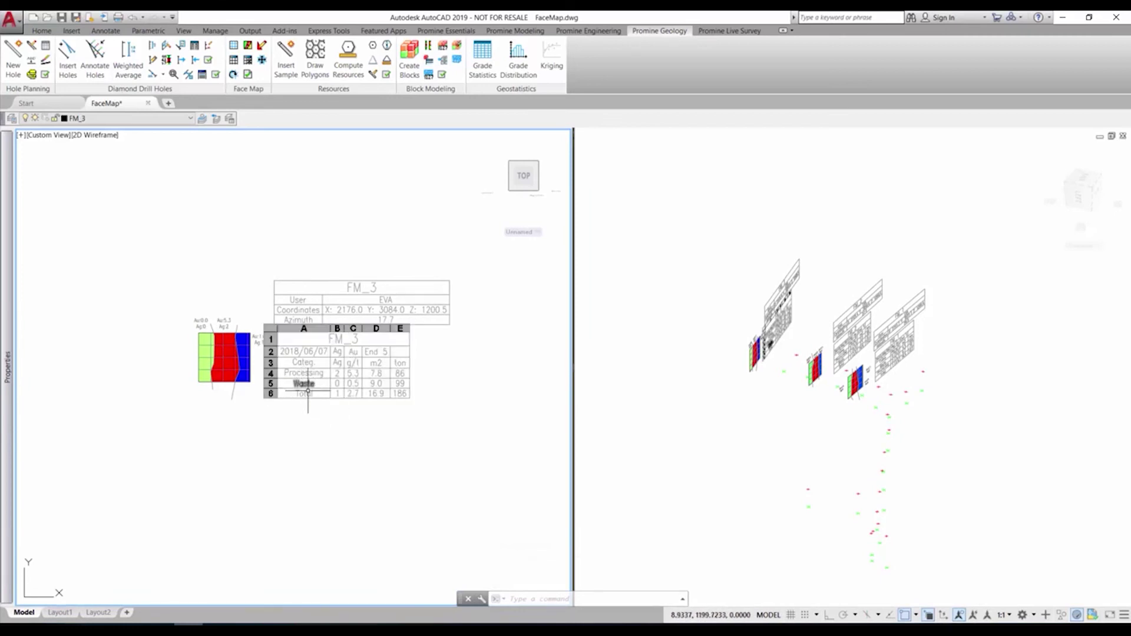
click(377, 399)
key(Escape)
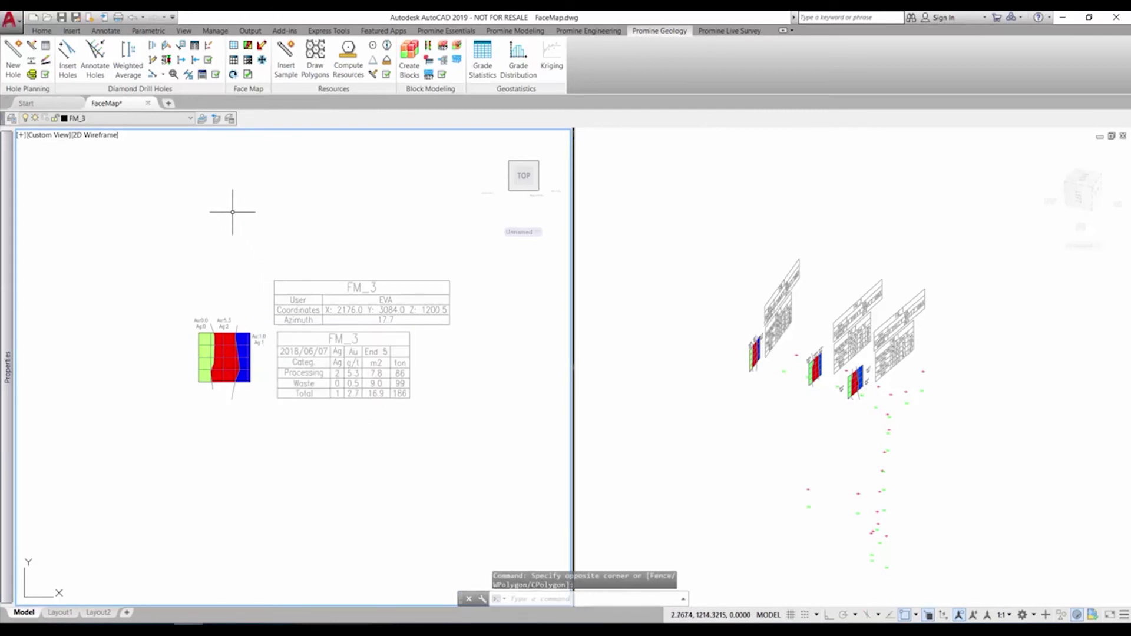
Return to plan view with SECP and insert a weighted average table of all three face reports west of the drift
text(SECP)
key(Return)
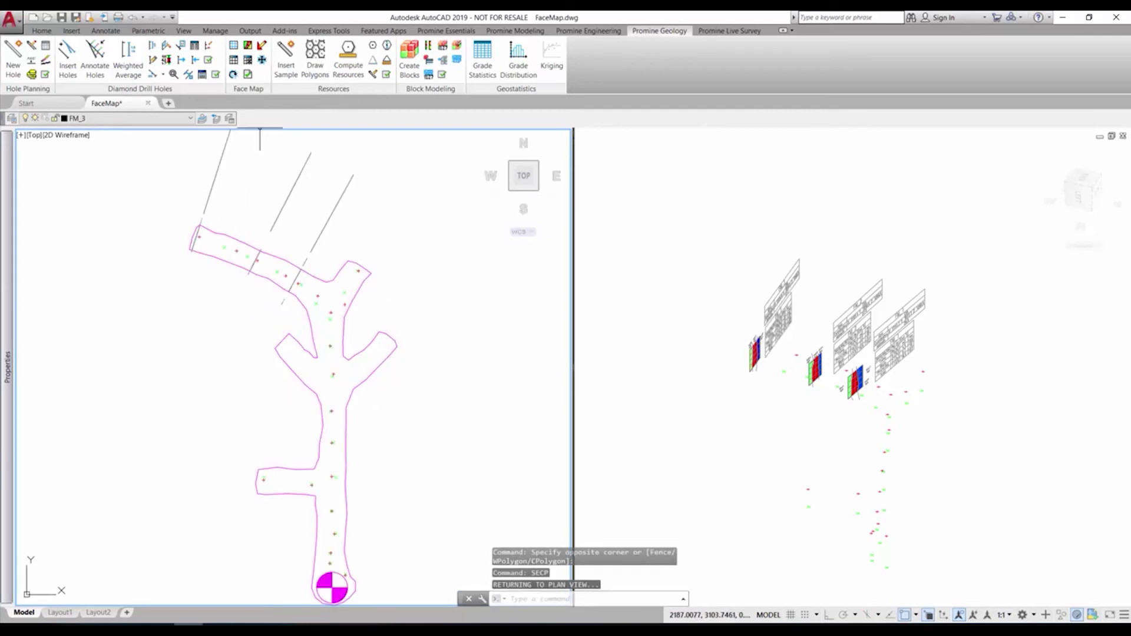
click(247, 59)
drag(423, 319, 169, 131)
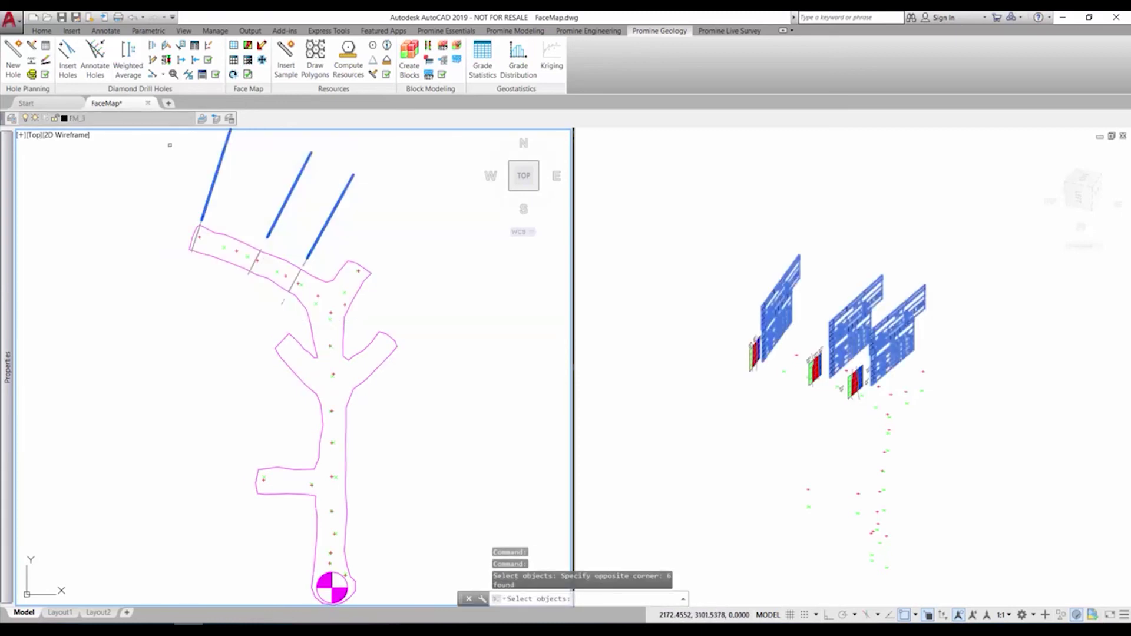
key(Return)
click(143, 278)
scroll(148, 322, up, 3)
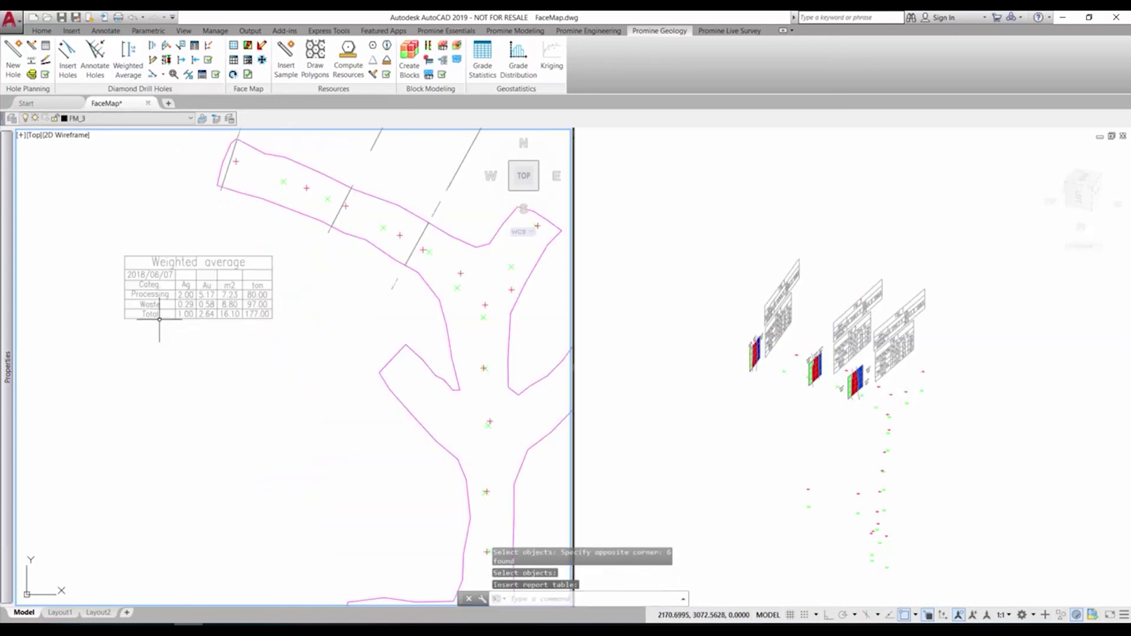
Turn on the L_1200_3D_DRIFT layer to display the 3D drift around the face maps
click(118, 118)
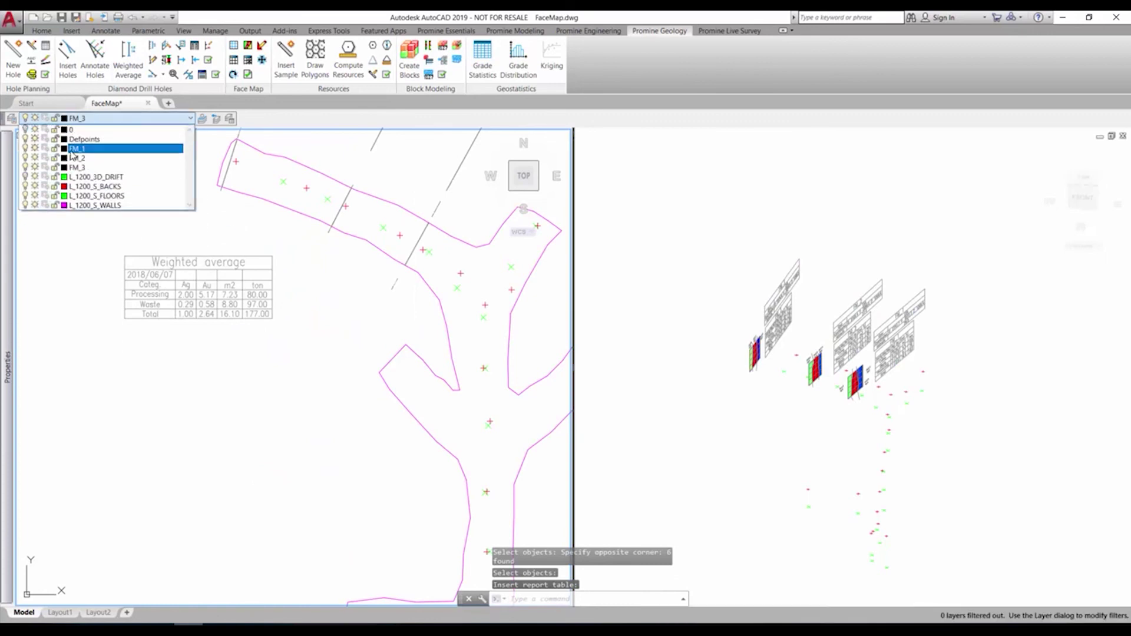
click(163, 236)
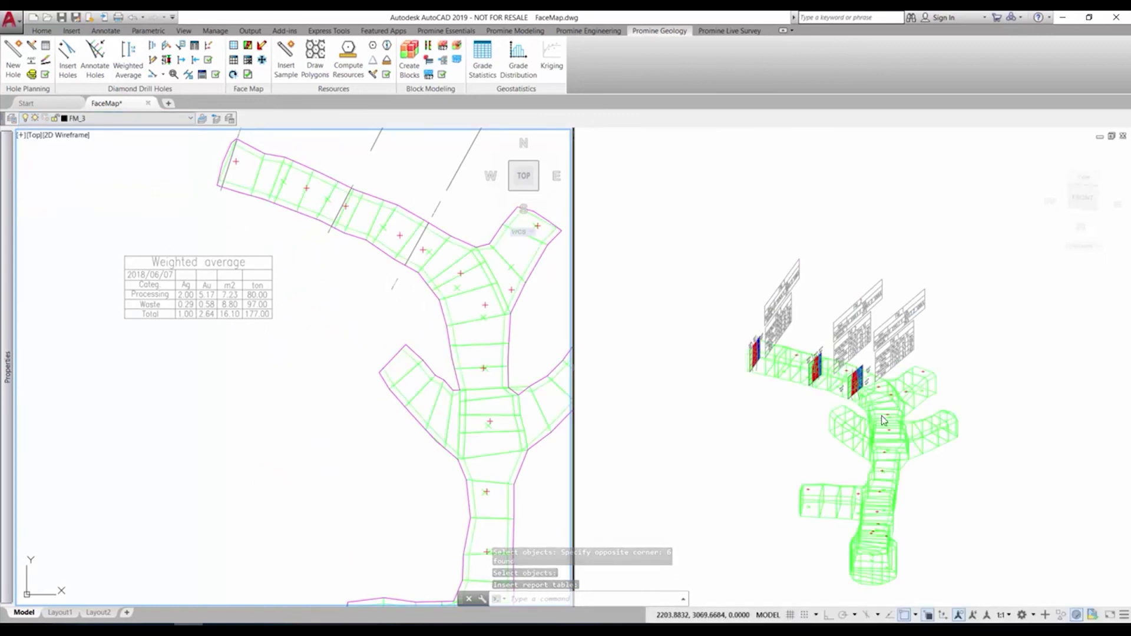